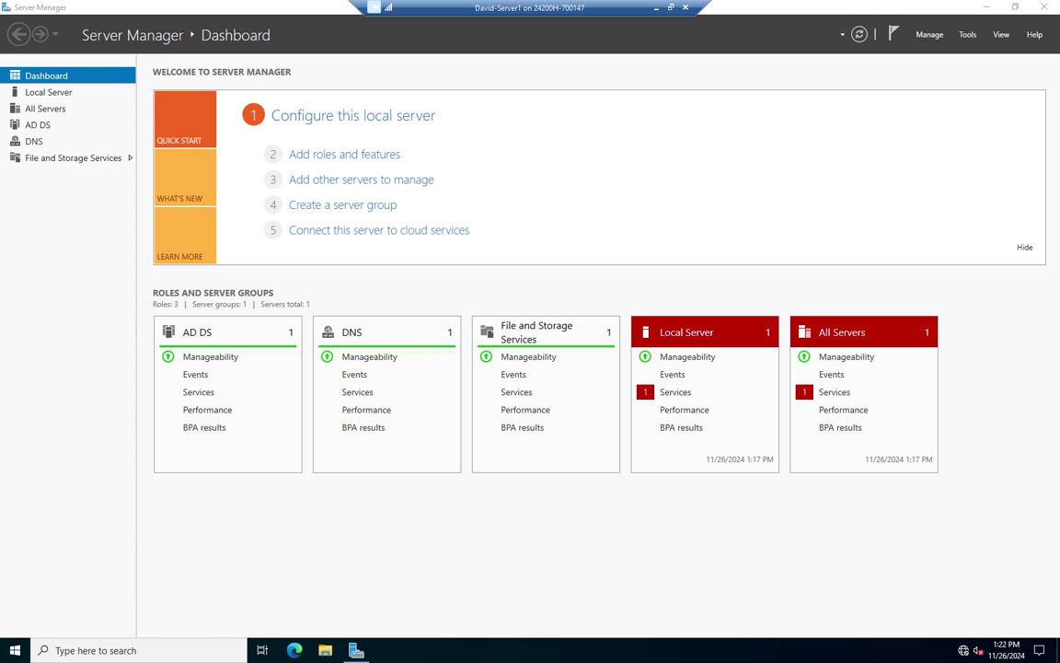
- Open the Shared folder on Local Disk (C:) in File Explorer
{"action": "left_click", "coordinate": [328, 651]}
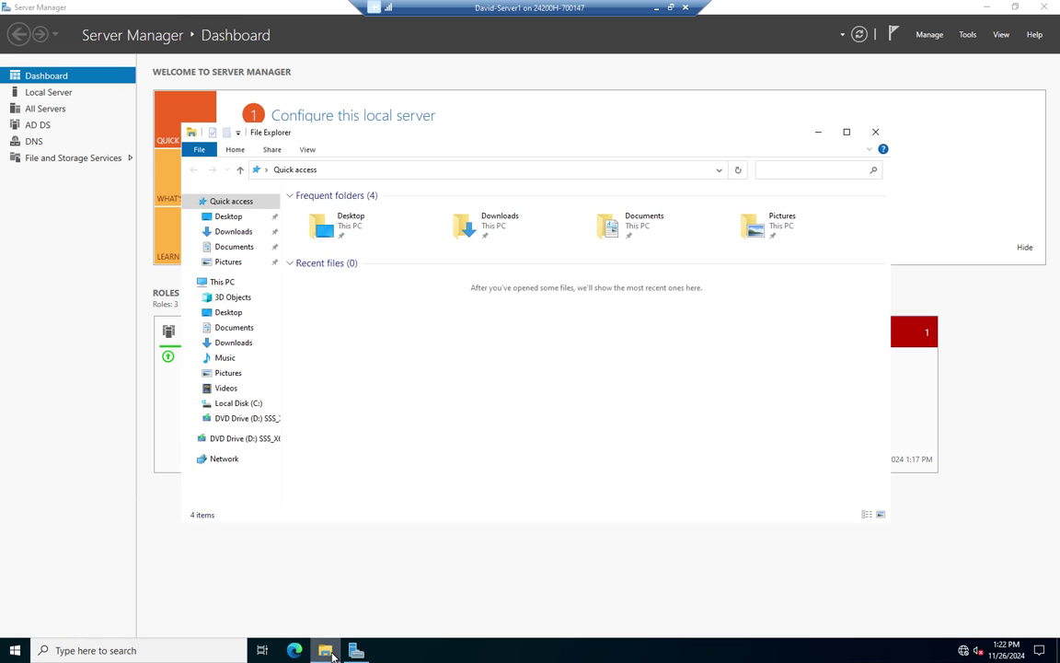
{"action": "left_click", "coordinate": [246, 405]}
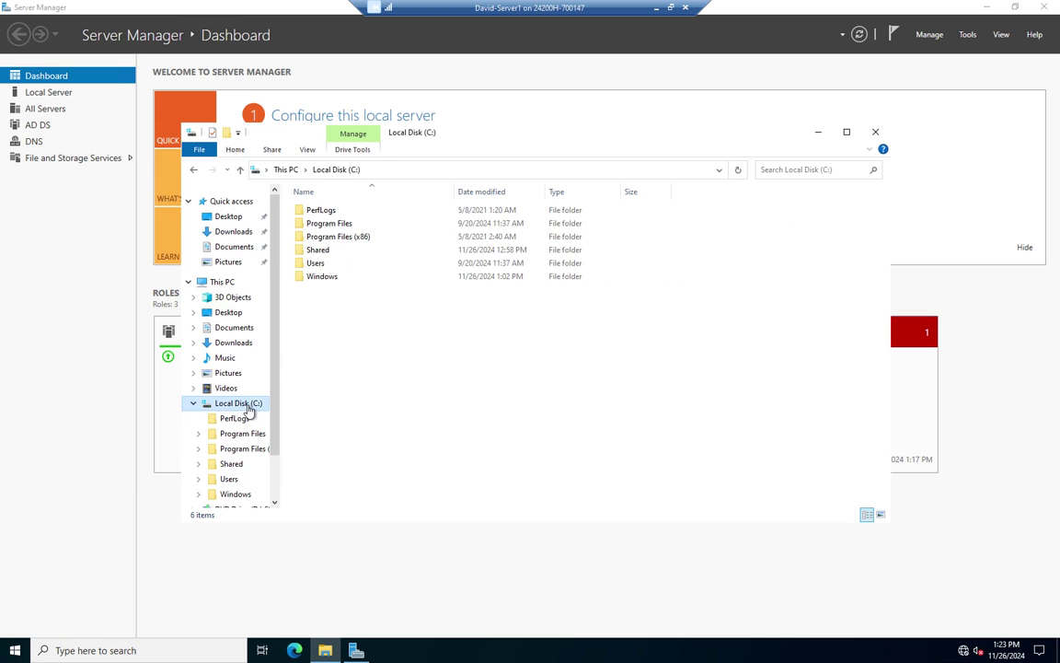
{"action": "left_click", "coordinate": [333, 252]}
{"action": "mouse_move", "coordinate": [378, 261]}
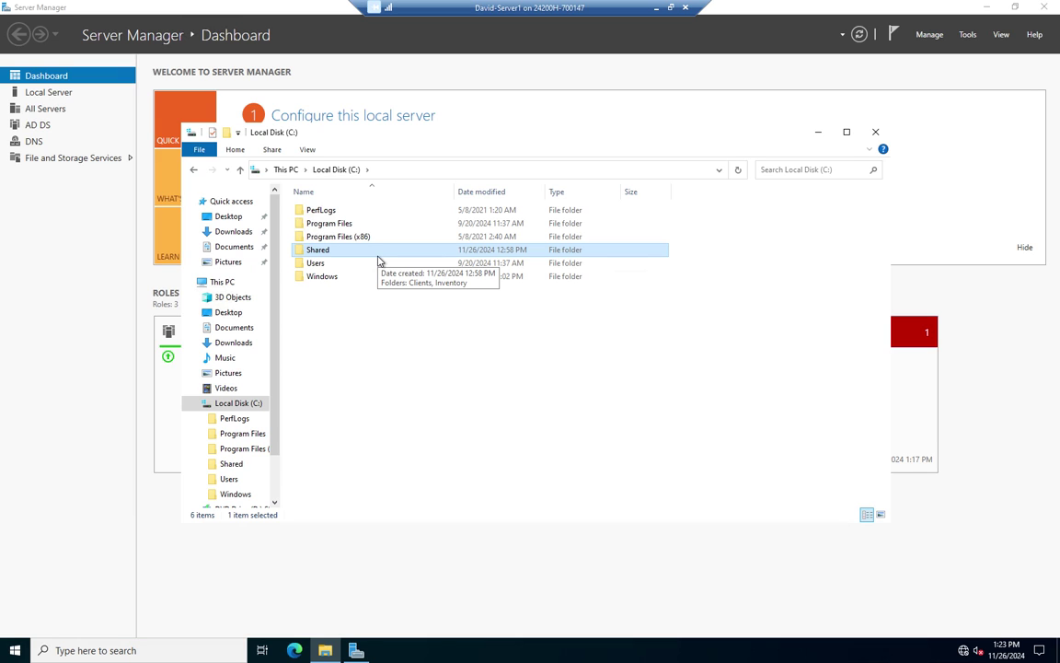
{"action": "double_click", "coordinate": [327, 241]}
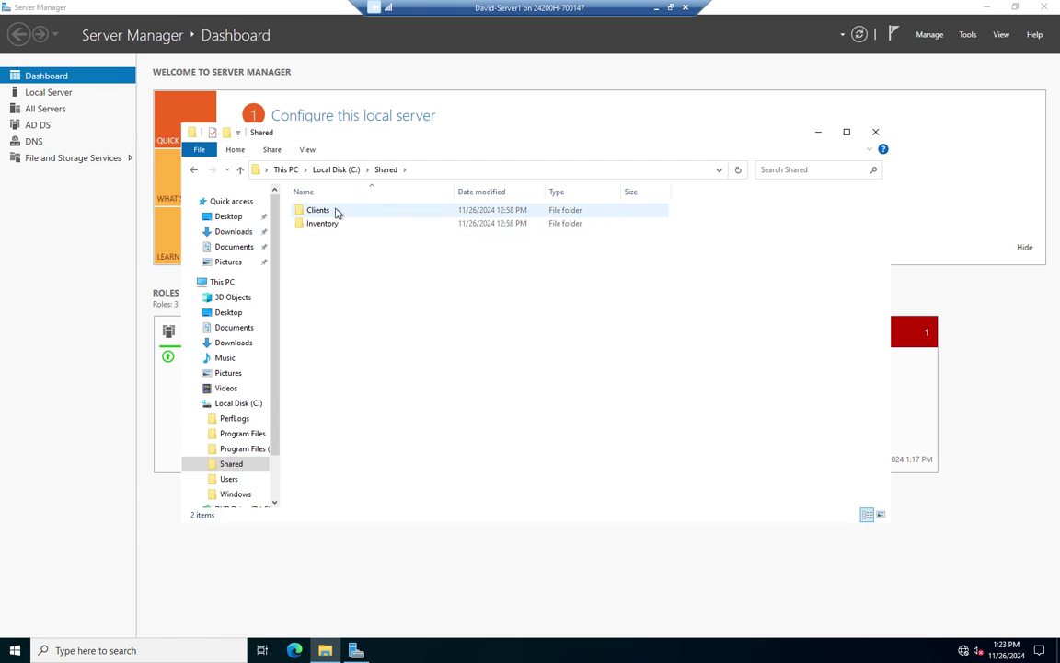
{"action": "mouse_move", "coordinate": [351, 213]}
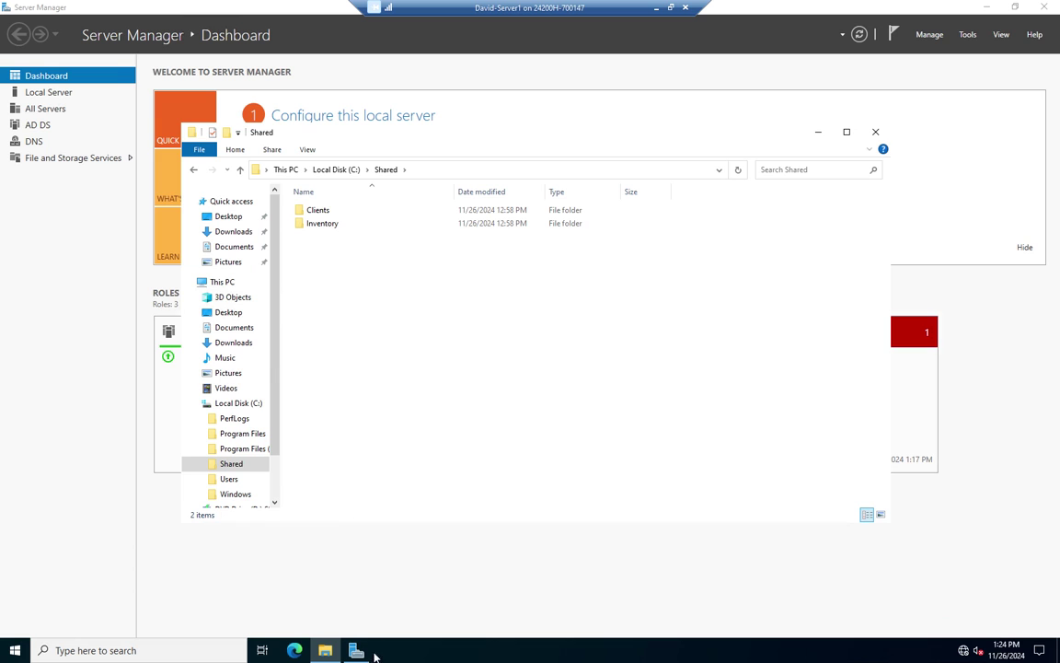
- Open Active Directory Users and Computers from Server Manager, examine the security groups in Groups, and minimize the window
{"action": "left_click", "coordinate": [480, 586]}
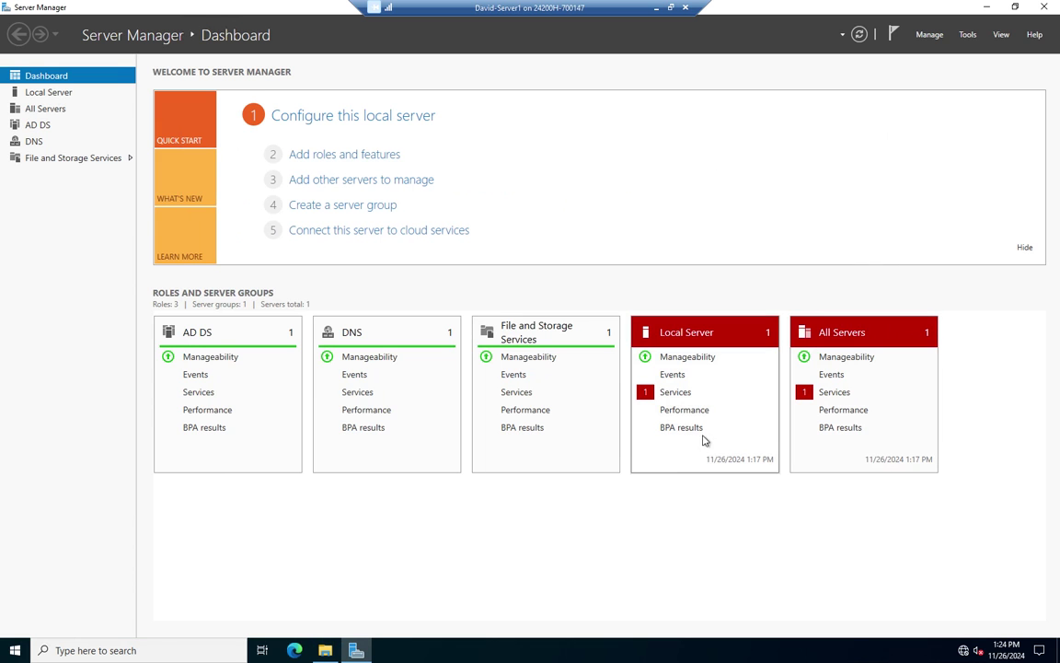
{"action": "left_click", "coordinate": [968, 34]}
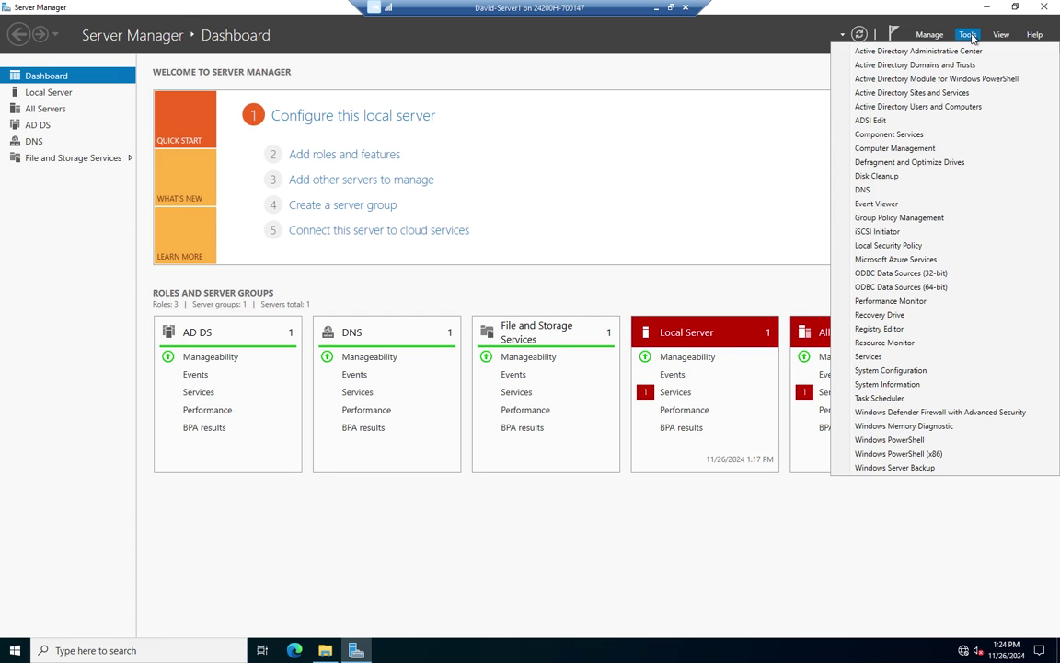
{"action": "left_click", "coordinate": [919, 107]}
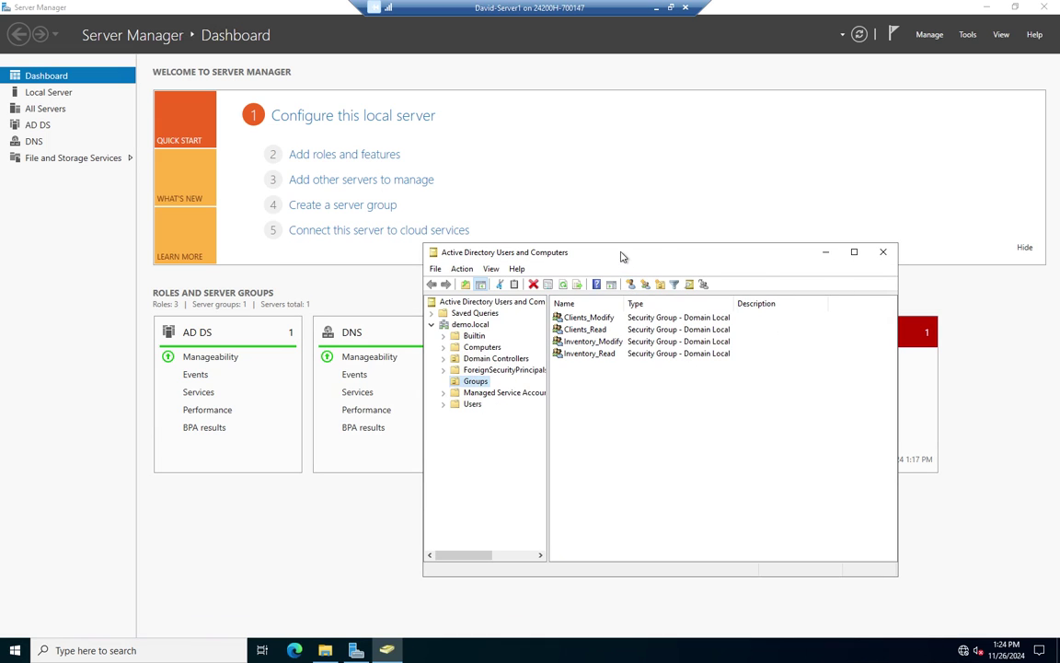
{"action": "left_click_drag", "start_coordinate": [622, 256], "coordinate": [482, 153]}
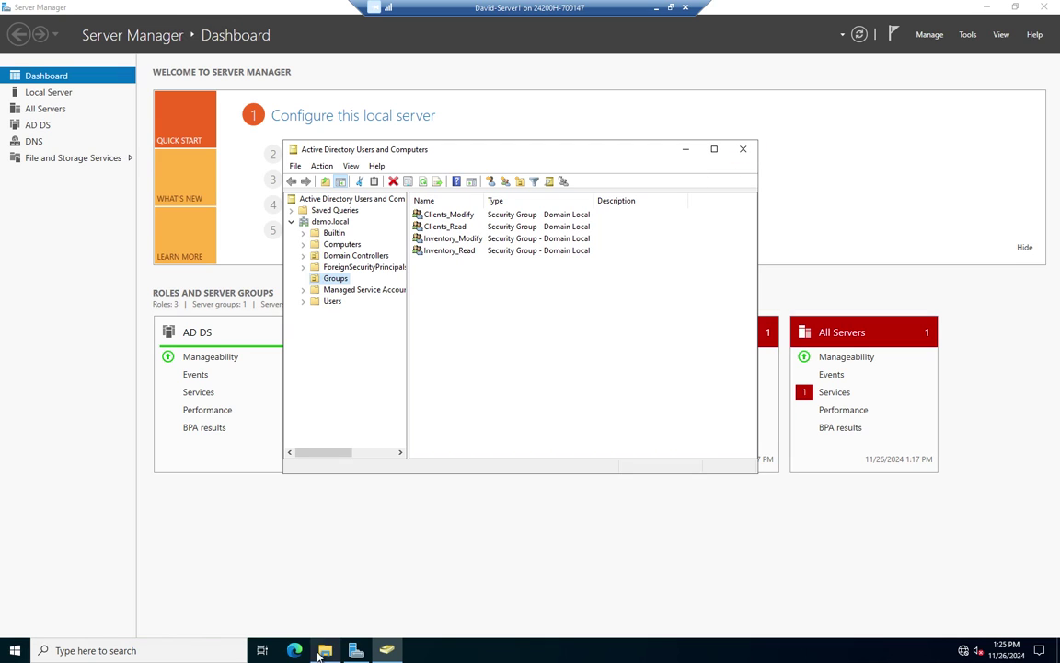
{"action": "left_click", "coordinate": [686, 148]}
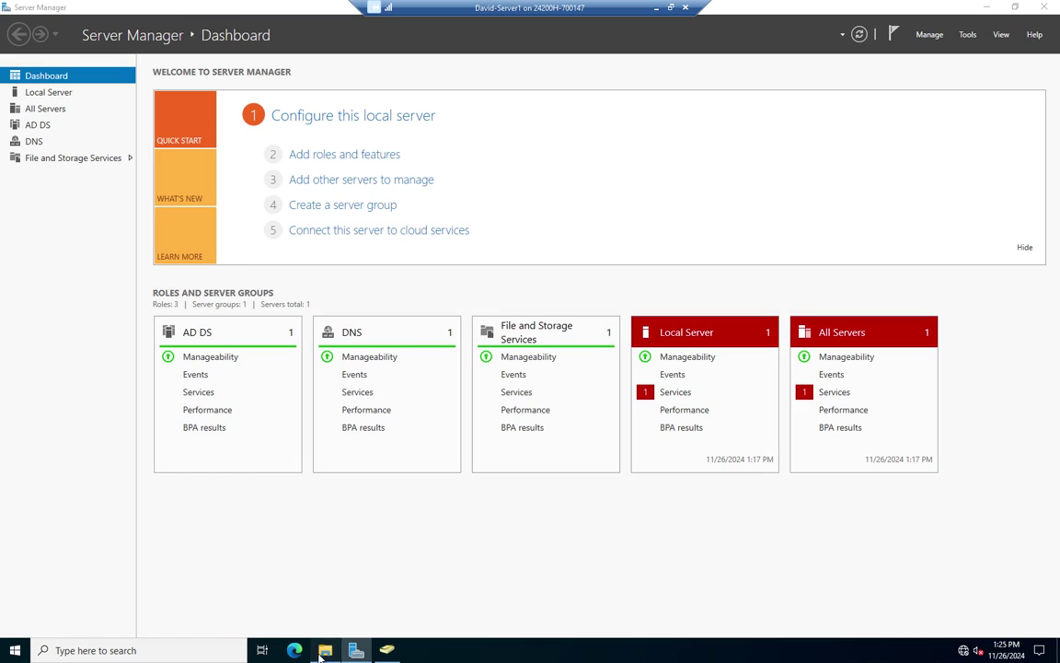
- Return to File Explorer and view the security permissions of the Users group on the Clients folder
{"action": "left_click", "coordinate": [324, 651]}
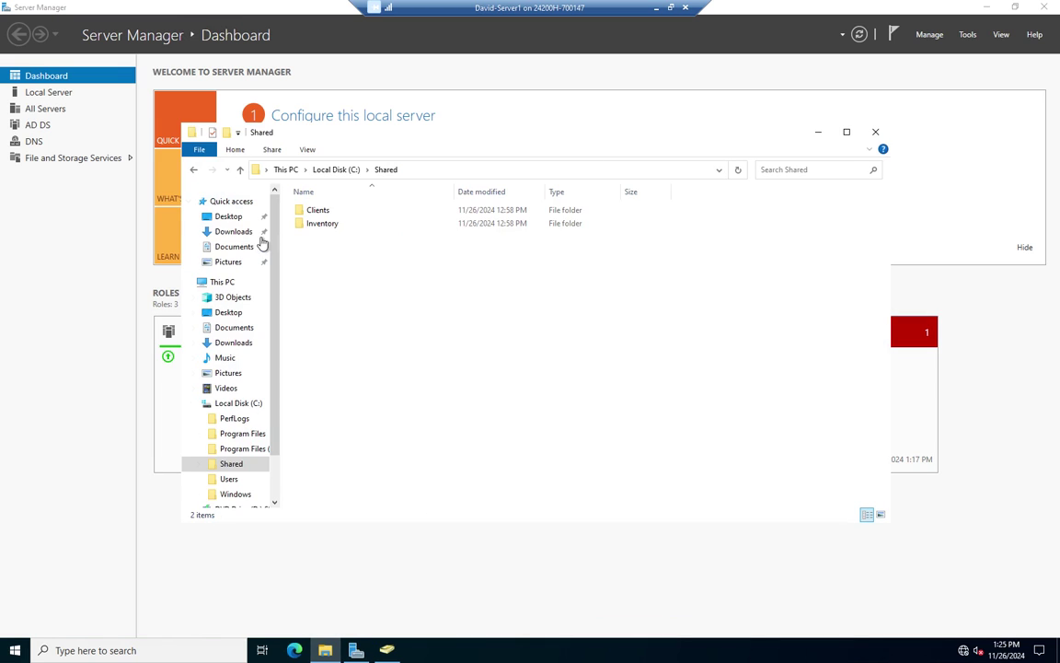
{"action": "right_click", "coordinate": [324, 211]}
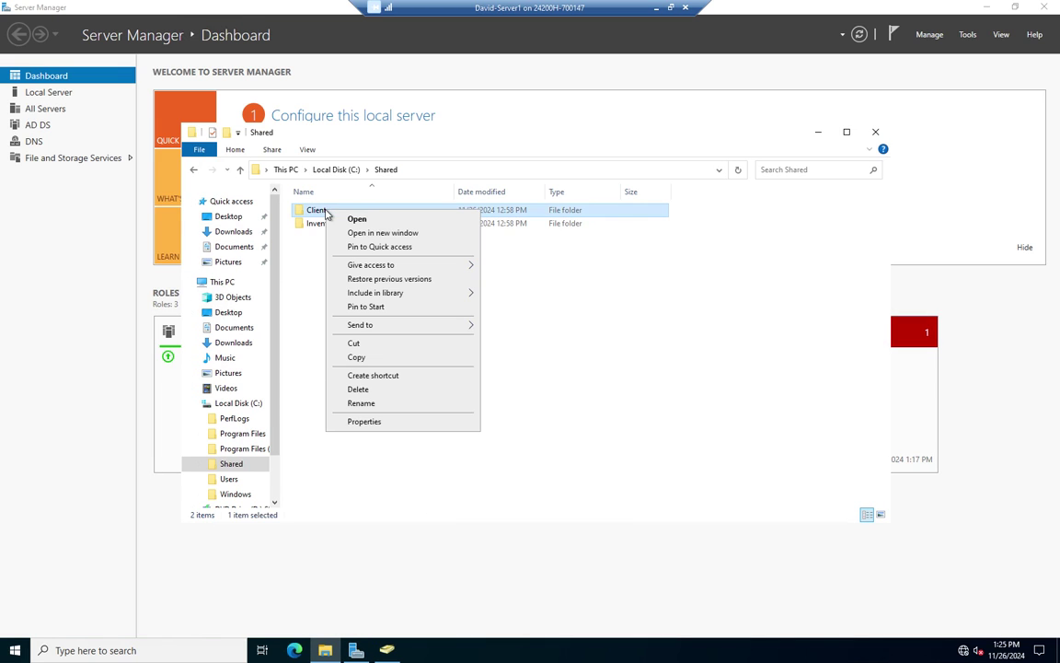
{"action": "left_click", "coordinate": [387, 423]}
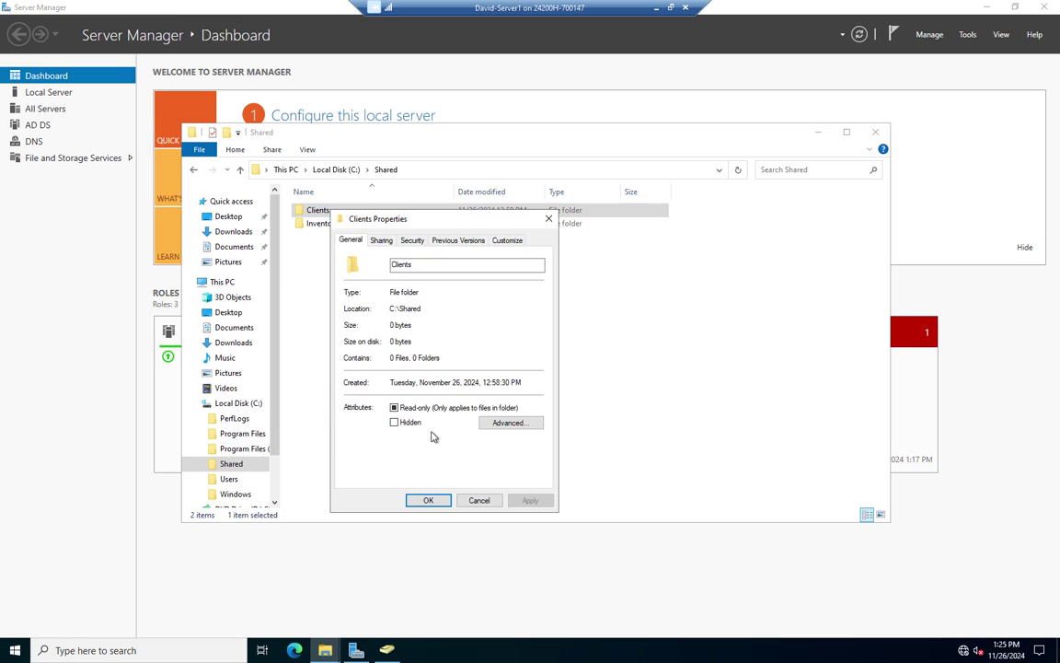
{"action": "left_click", "coordinate": [411, 240]}
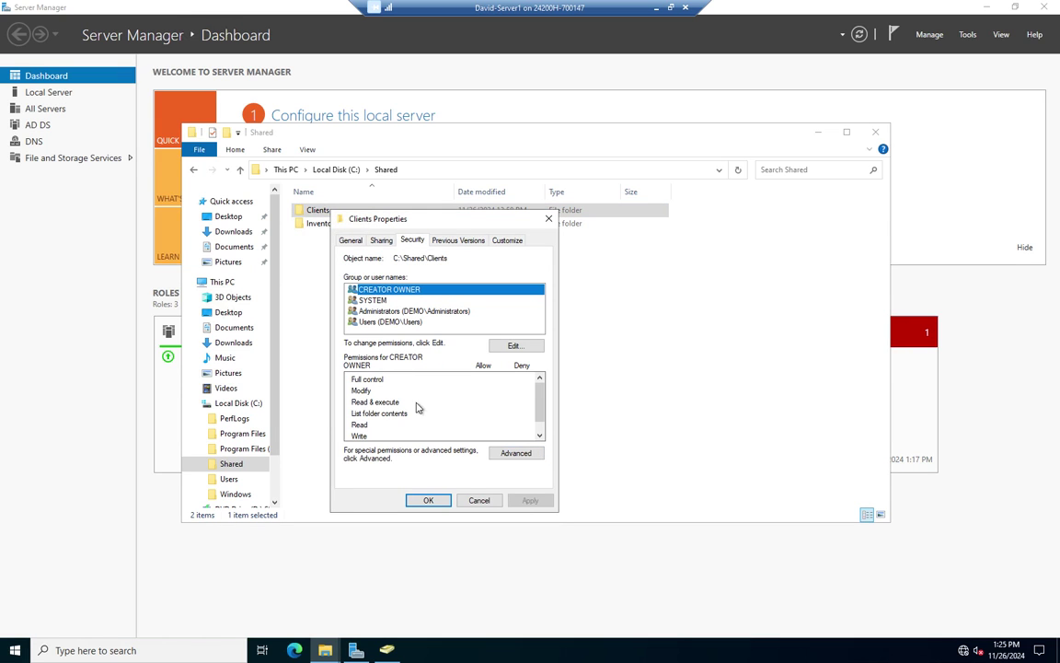
{"action": "left_click", "coordinate": [391, 321]}
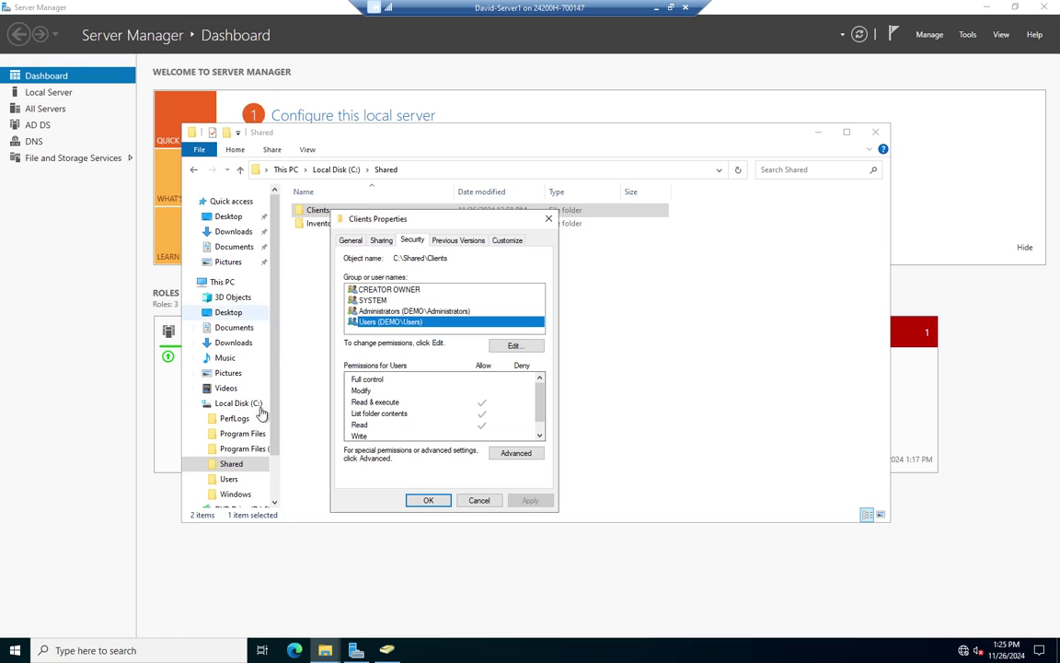
- Disable inheritance on the Clients folder, converting the inherited permissions into explicit permissions
{"action": "left_click", "coordinate": [525, 464]}
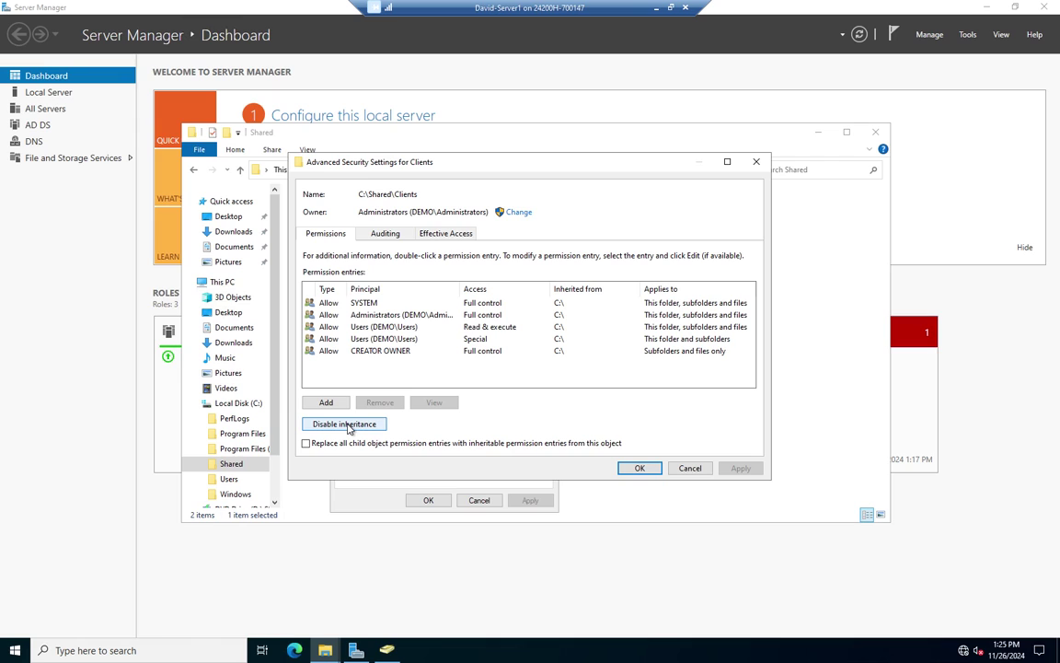
{"action": "left_click", "coordinate": [349, 425]}
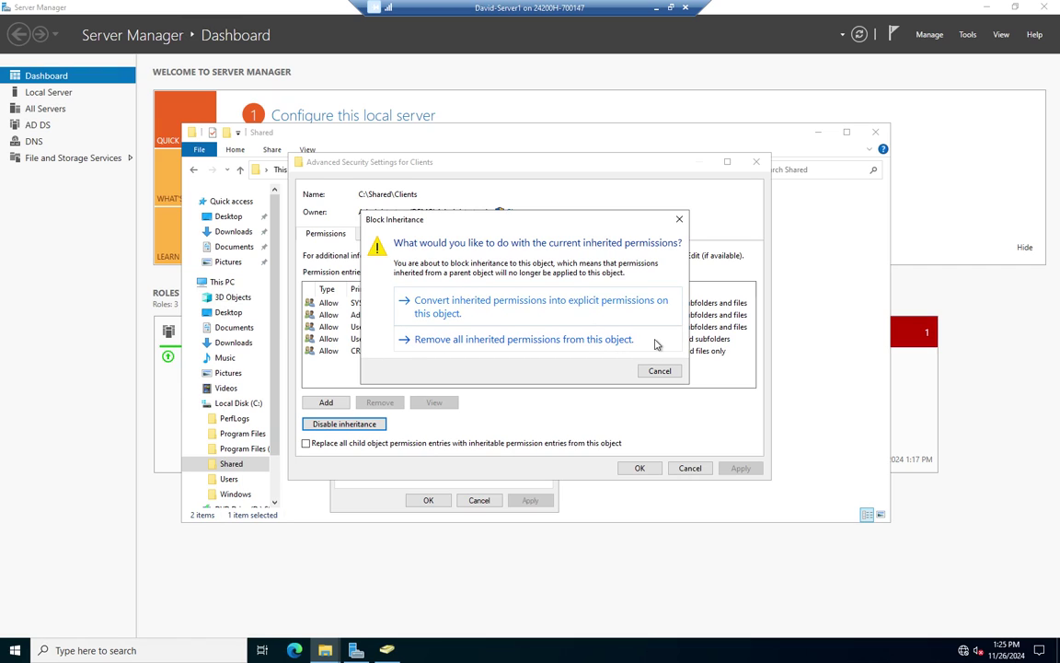
{"action": "left_click", "coordinate": [476, 307]}
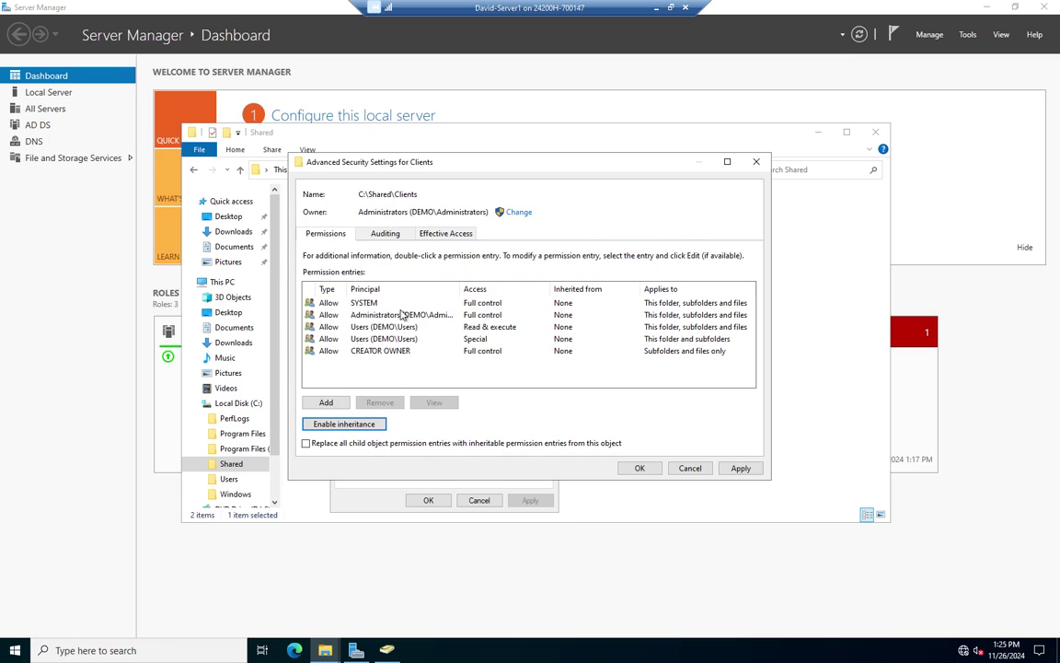
{"action": "left_click", "coordinate": [374, 309]}
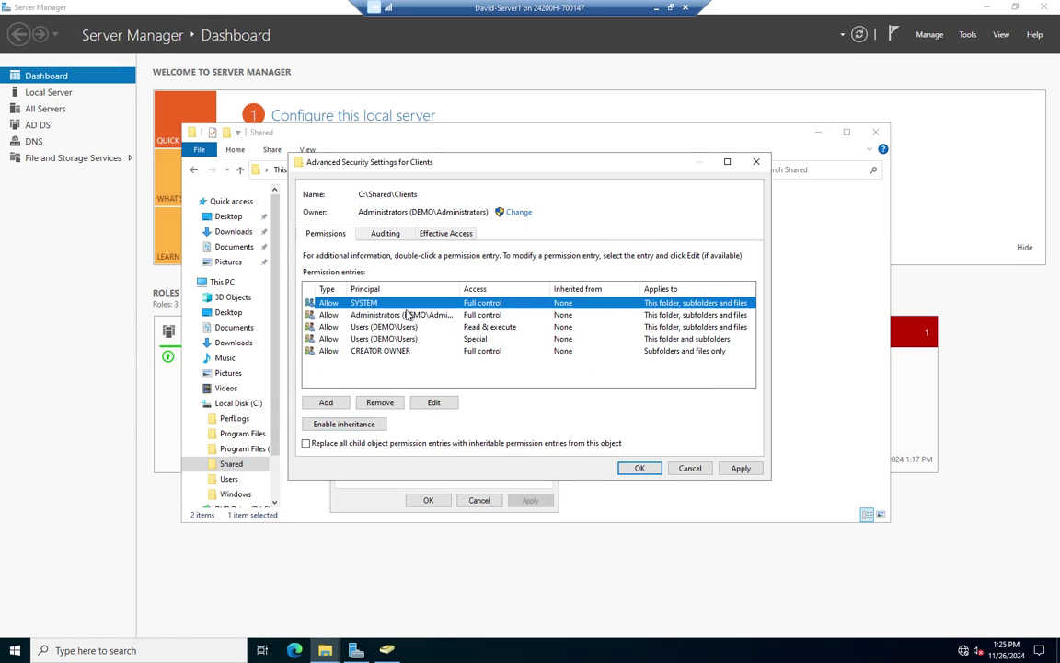
{"action": "left_click", "coordinate": [368, 315]}
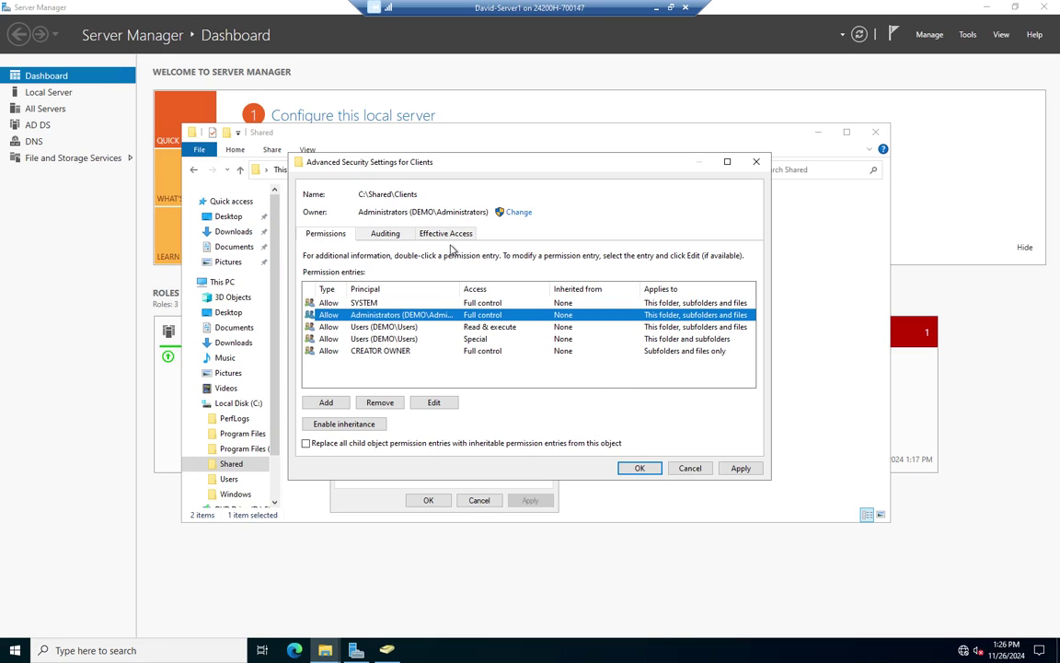
{"action": "left_click", "coordinate": [639, 467]}
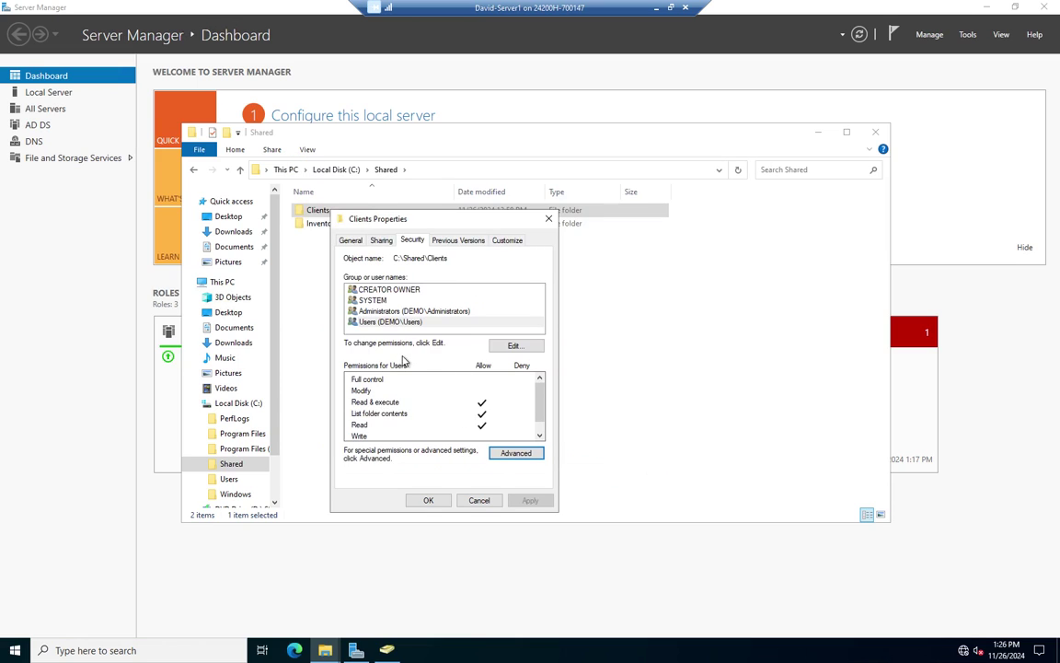
- Clear the allowed Read & execute, List folder contents and Read permissions for the Users group on the Clients folder
{"action": "left_click", "coordinate": [384, 321]}
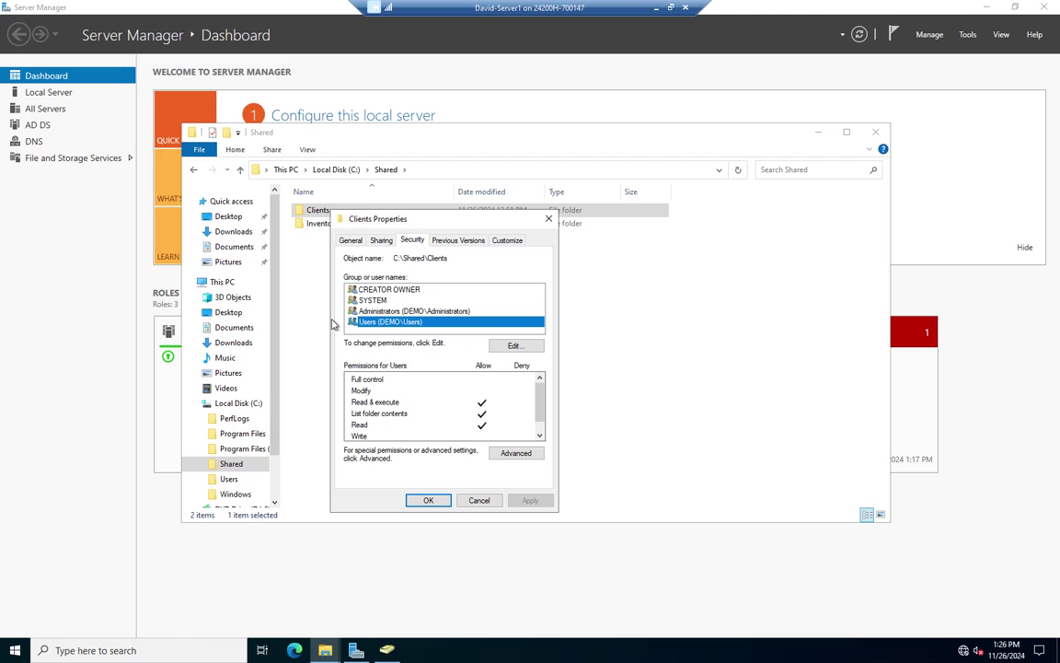
{"action": "left_click", "coordinate": [515, 346]}
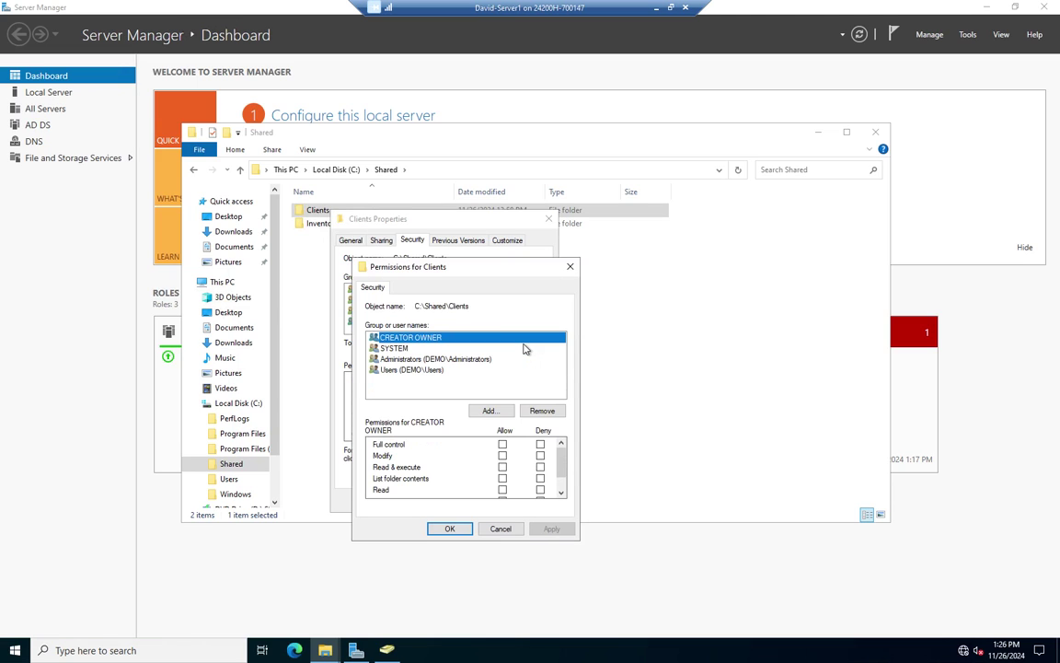
{"action": "left_click", "coordinate": [411, 373]}
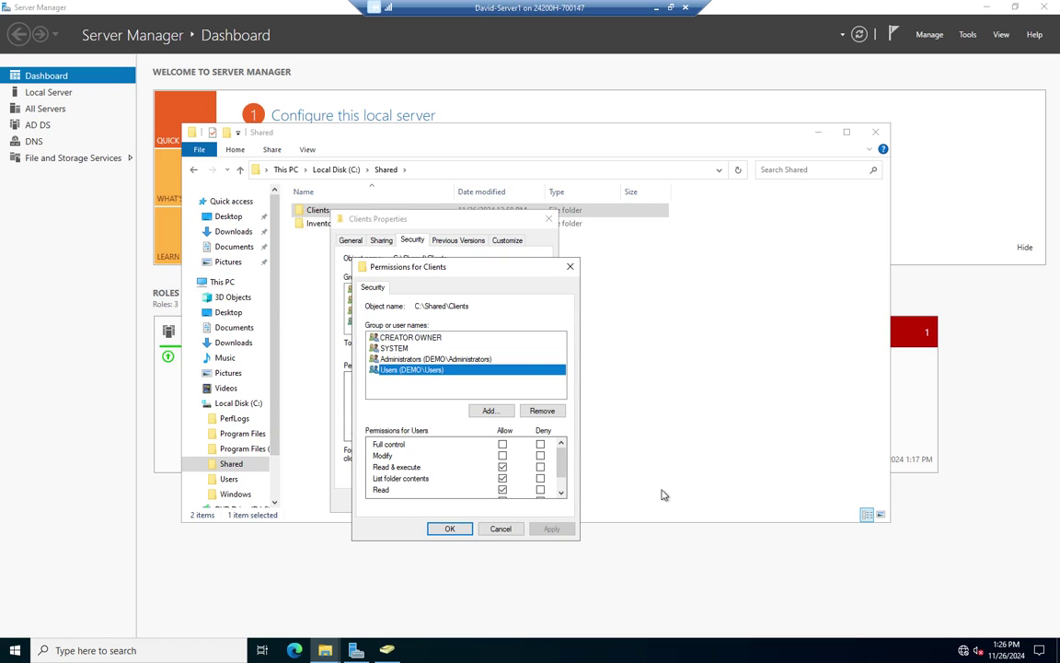
{"action": "left_click", "coordinate": [502, 467]}
{"action": "left_click", "coordinate": [502, 479]}
{"action": "left_click", "coordinate": [502, 490]}
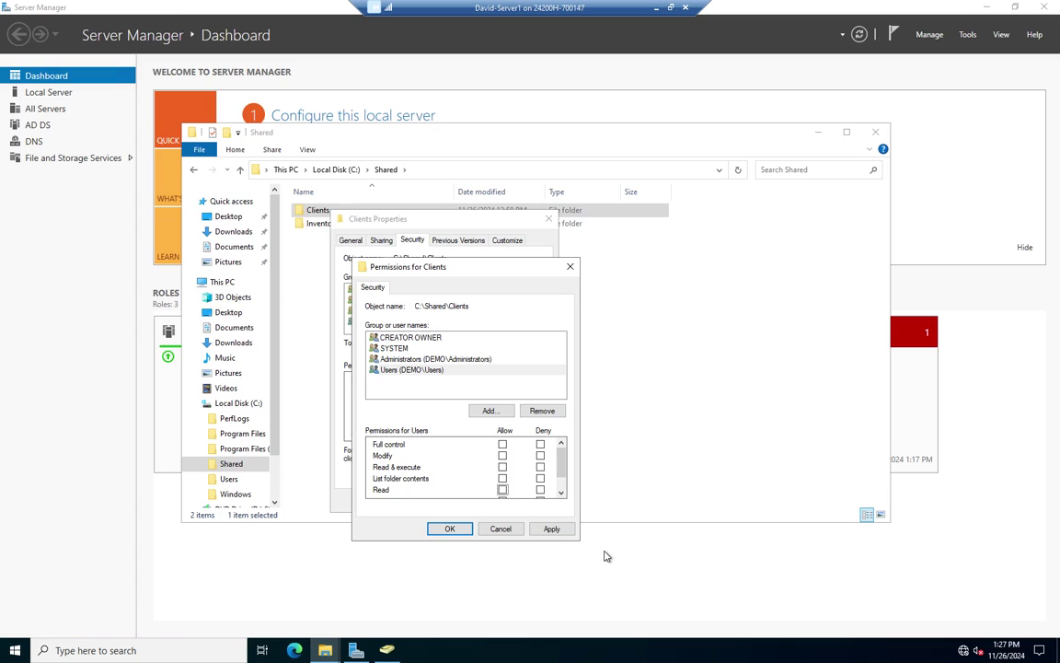
{"action": "left_click", "coordinate": [549, 527]}
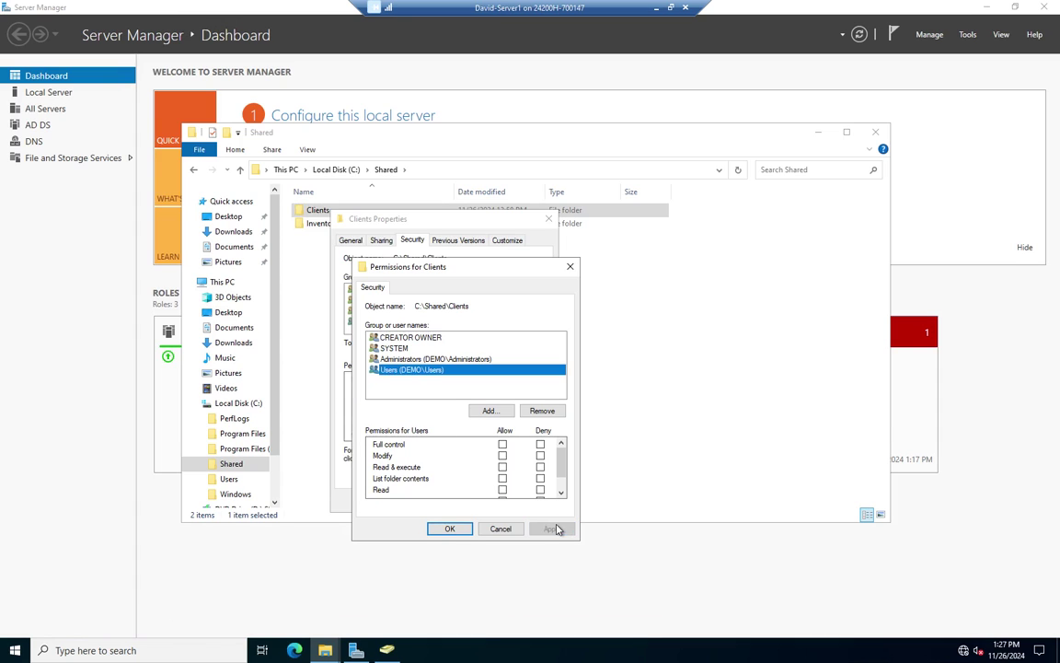
{"action": "left_click", "coordinate": [449, 528]}
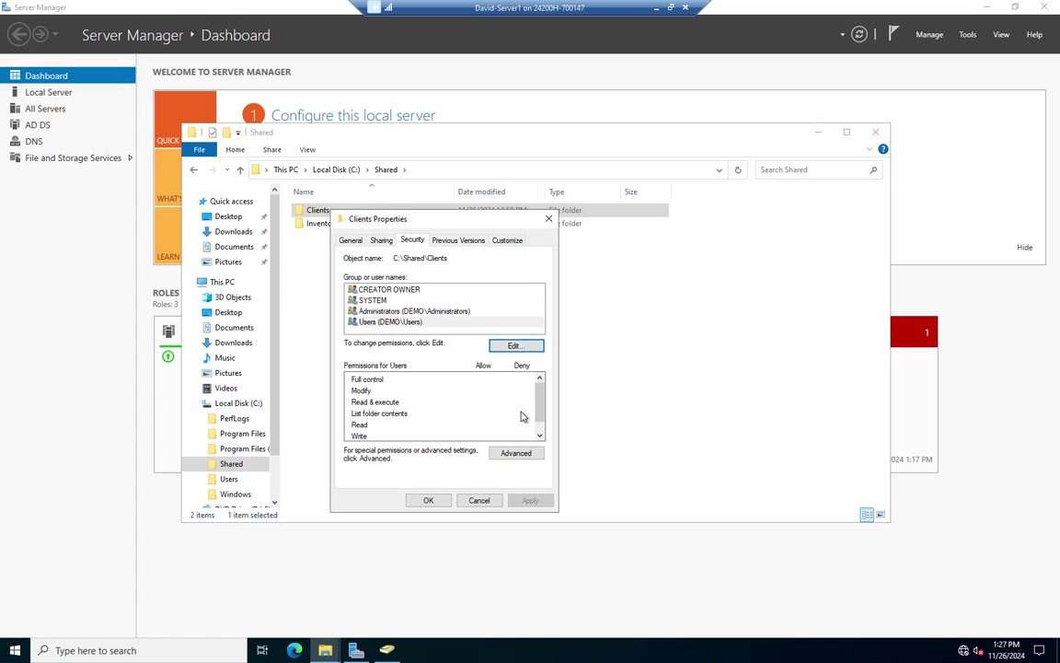
- Start adding a group to the Clients folder permissions and check the name client_modify
{"action": "left_click", "coordinate": [530, 345]}
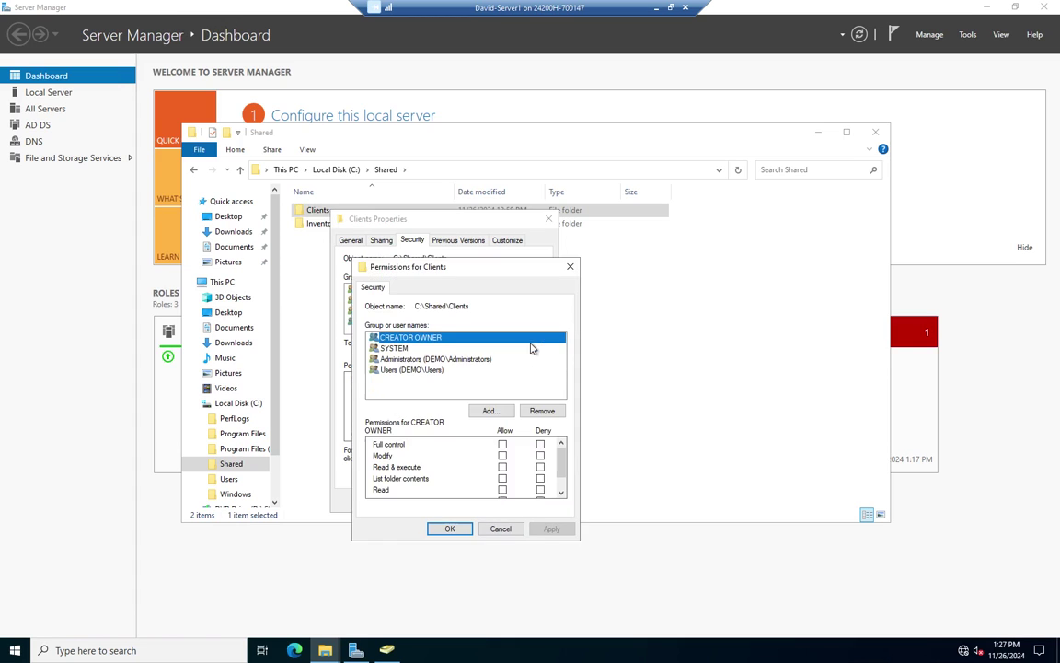
{"action": "left_click", "coordinate": [491, 411]}
{"action": "type", "text": "cl"}
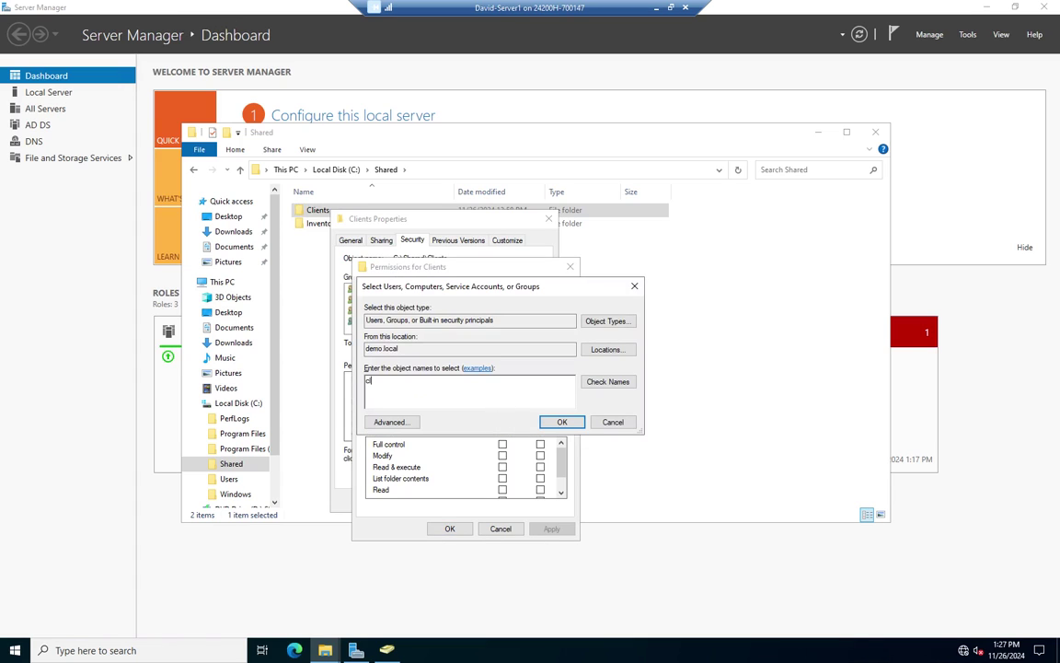
{"action": "type", "text": "ient_modify"}
{"action": "left_click", "coordinate": [605, 381]}
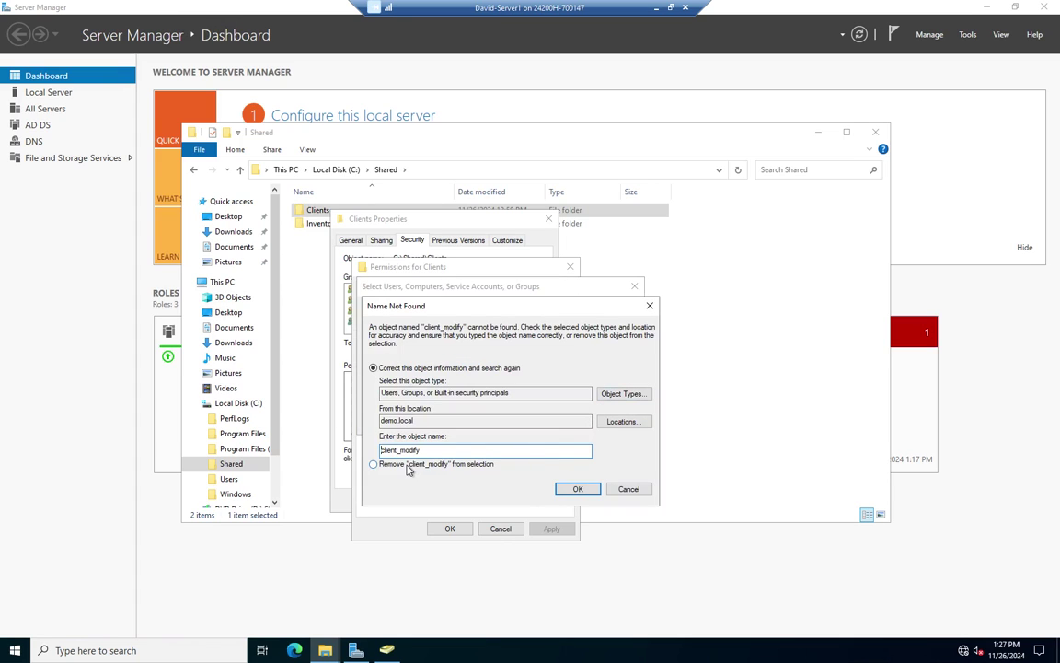
- Shorten the name to clien, add the matching Clients_Modify group to the permissions, and allow it Modify
{"action": "left_click", "coordinate": [474, 447]}
{"action": "key", "text": "BackSpace"}
{"action": "key", "text": "BackSpace"}
{"action": "key", "text": "BackSpace"}
{"action": "key", "text": "BackSpace"}
{"action": "key", "text": "BackSpace"}
{"action": "key", "text": "BackSpace"}
{"action": "key", "text": "BackSpace"}
{"action": "key", "text": "BackSpace"}
{"action": "left_click", "coordinate": [578, 490]}
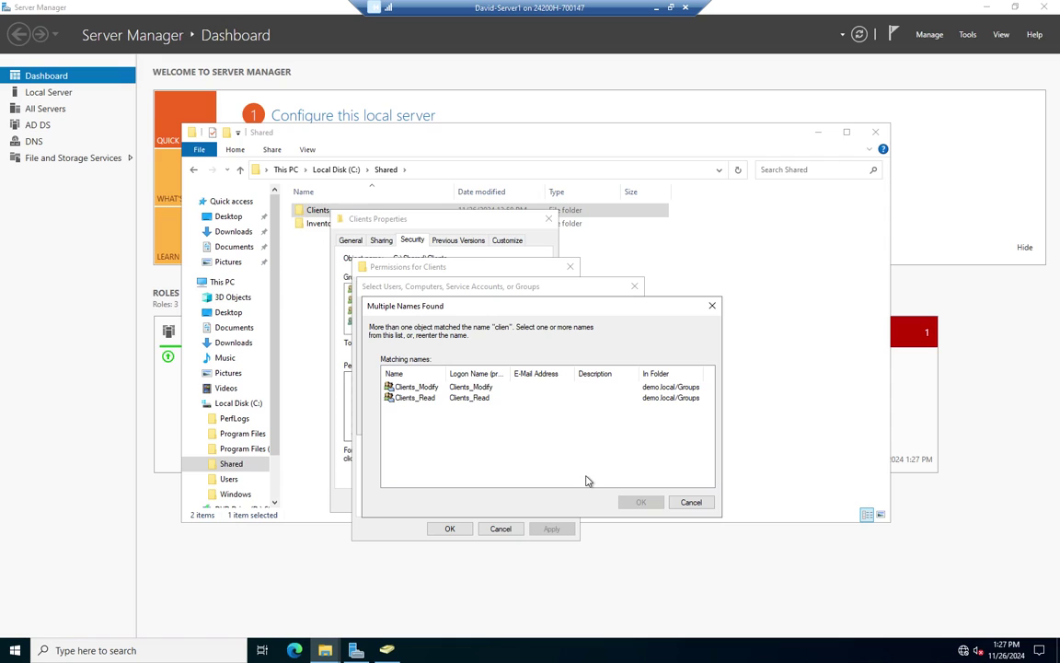
{"action": "left_click", "coordinate": [419, 387]}
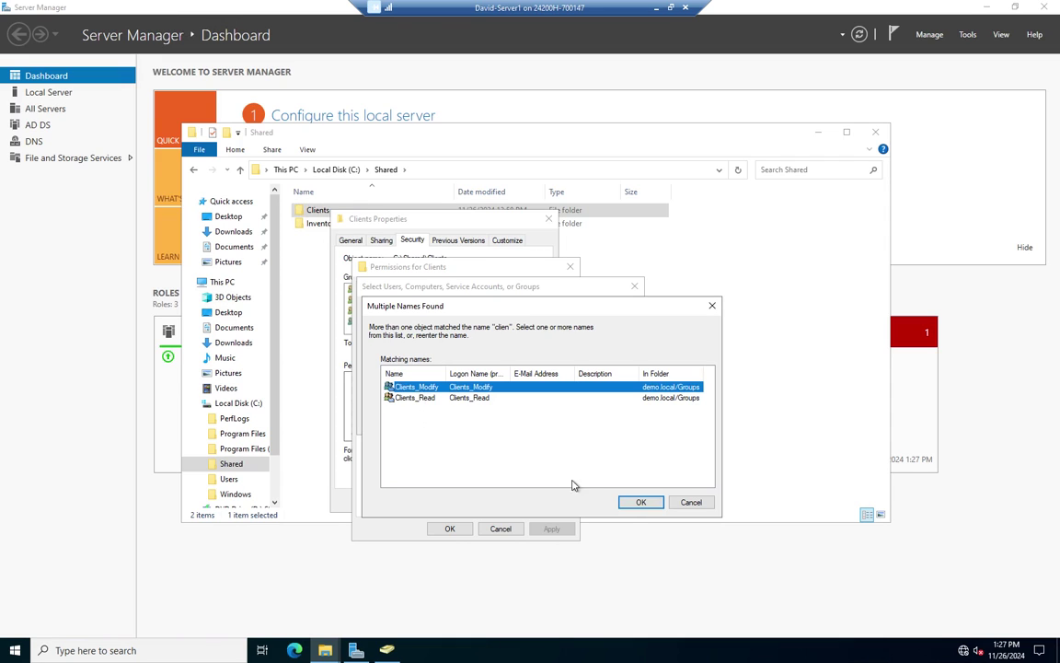
{"action": "left_click", "coordinate": [641, 502]}
{"action": "left_click", "coordinate": [566, 422]}
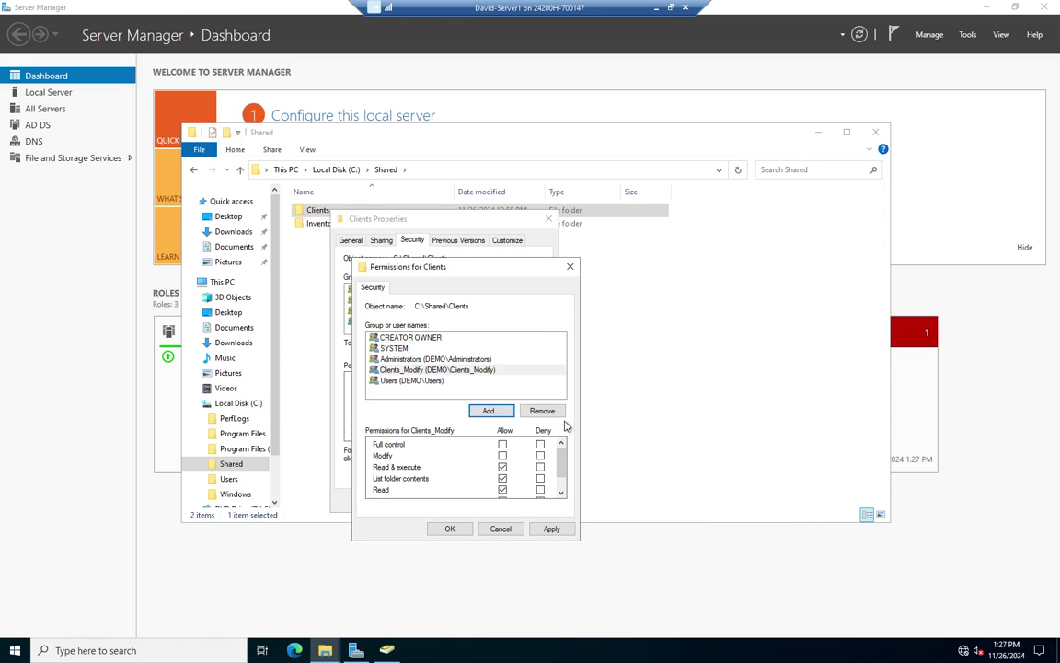
{"action": "left_click", "coordinate": [502, 454]}
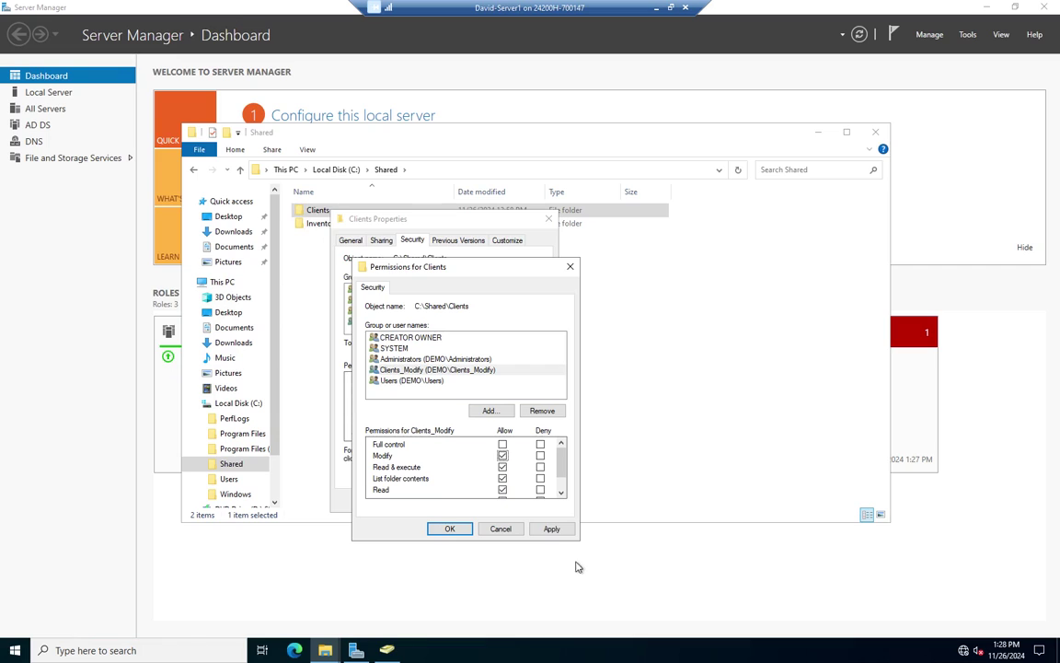
- Add the Clients_Read group to the Clients folder with Read & execute, List folder contents and Read allowed, and apply the permissions
{"action": "left_click", "coordinate": [489, 410]}
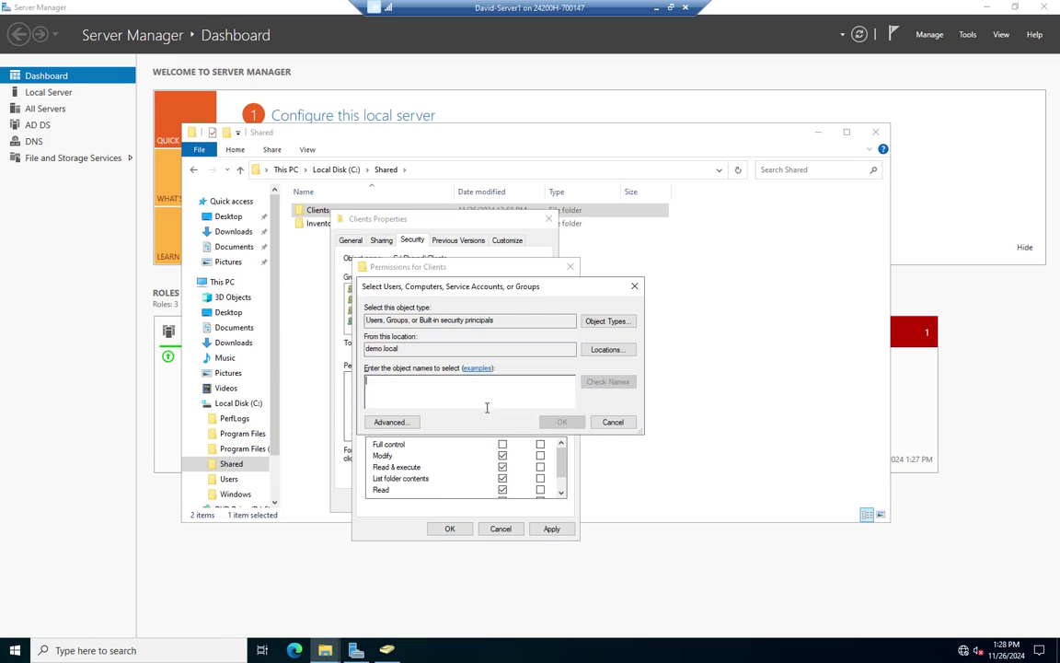
{"action": "type", "text": "client"}
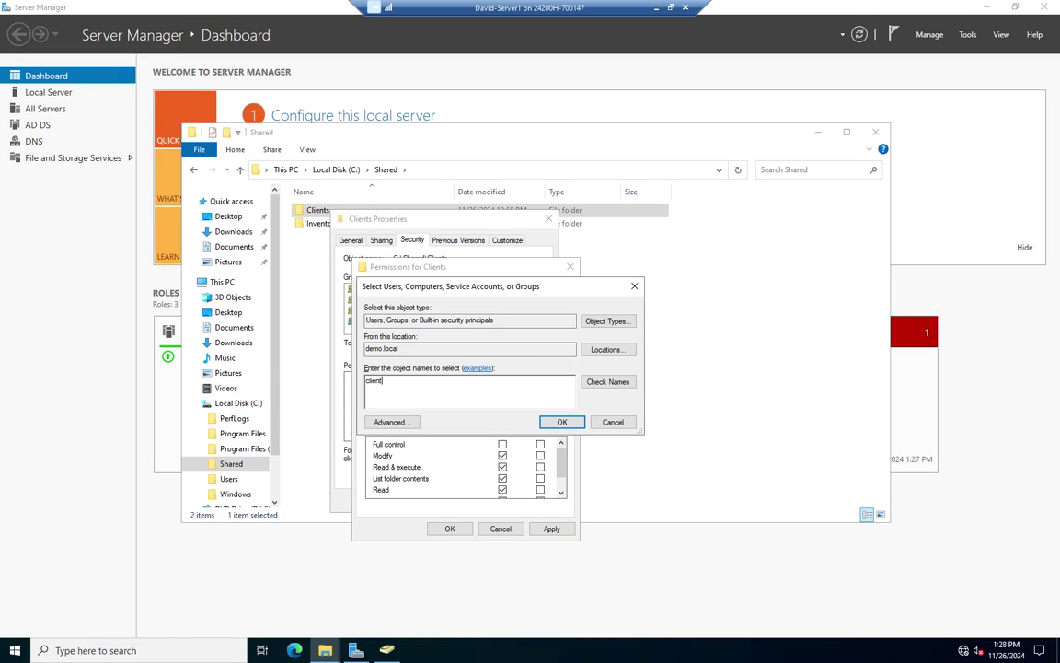
{"action": "type", "text": "s_read"}
{"action": "left_click", "coordinate": [608, 381]}
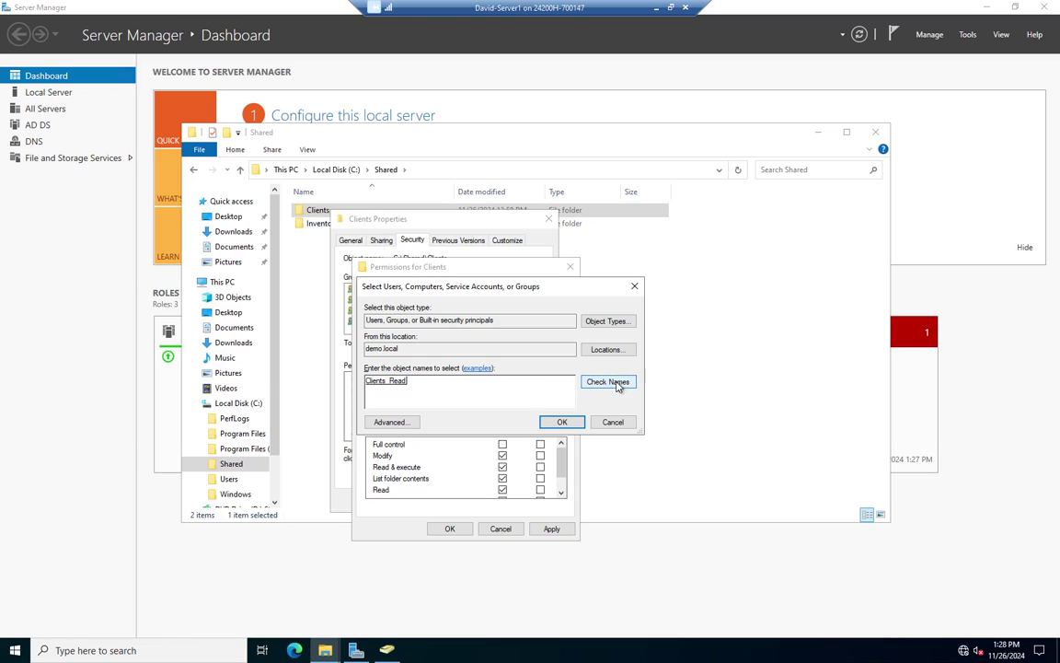
{"action": "left_click", "coordinate": [562, 422]}
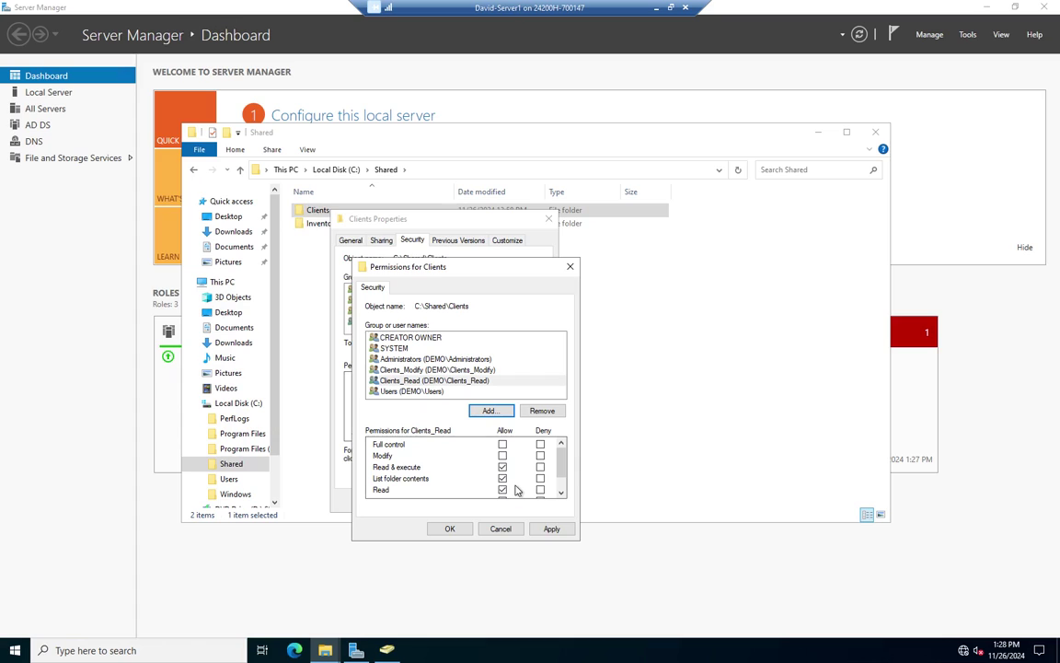
{"action": "scroll", "coordinate": [515, 490], "scroll_direction": "down", "scroll_amount": 1}
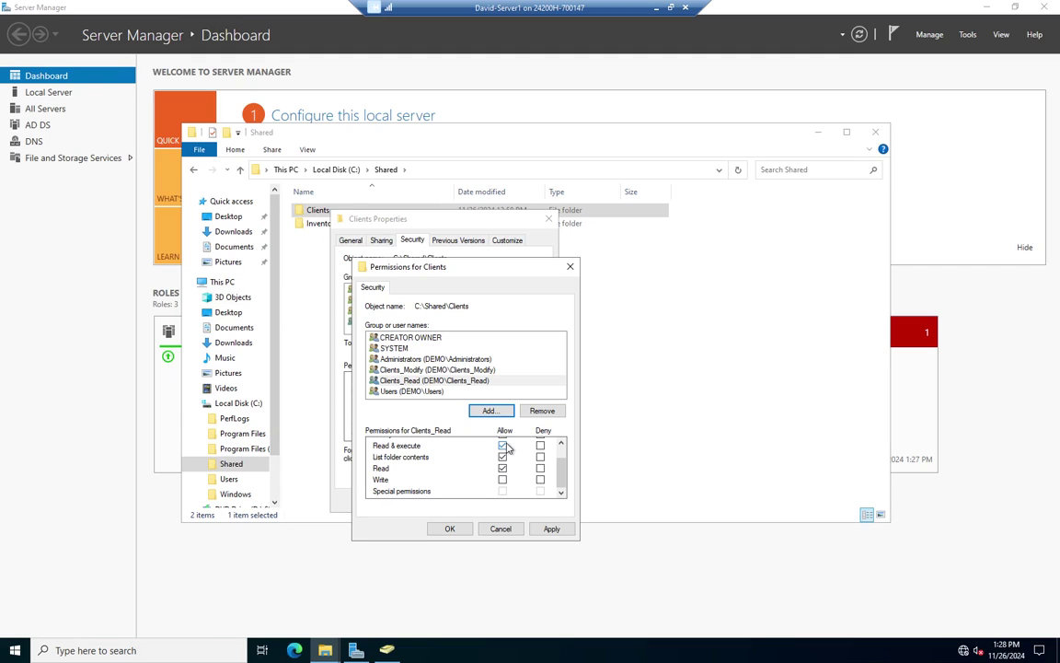
{"action": "left_click", "coordinate": [551, 529]}
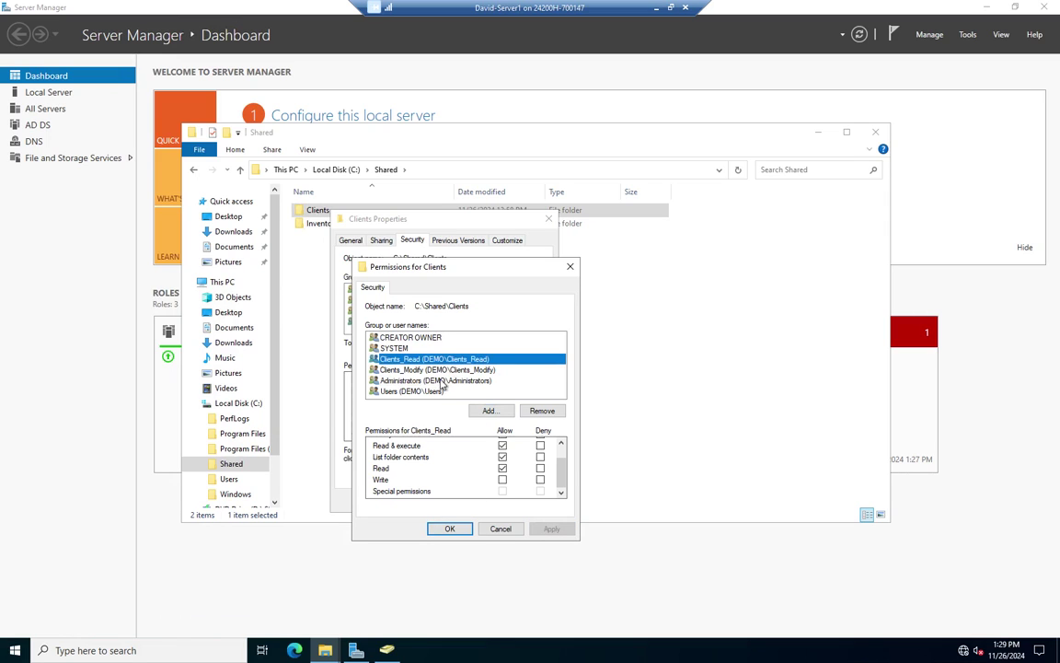
{"action": "left_click", "coordinate": [449, 529]}
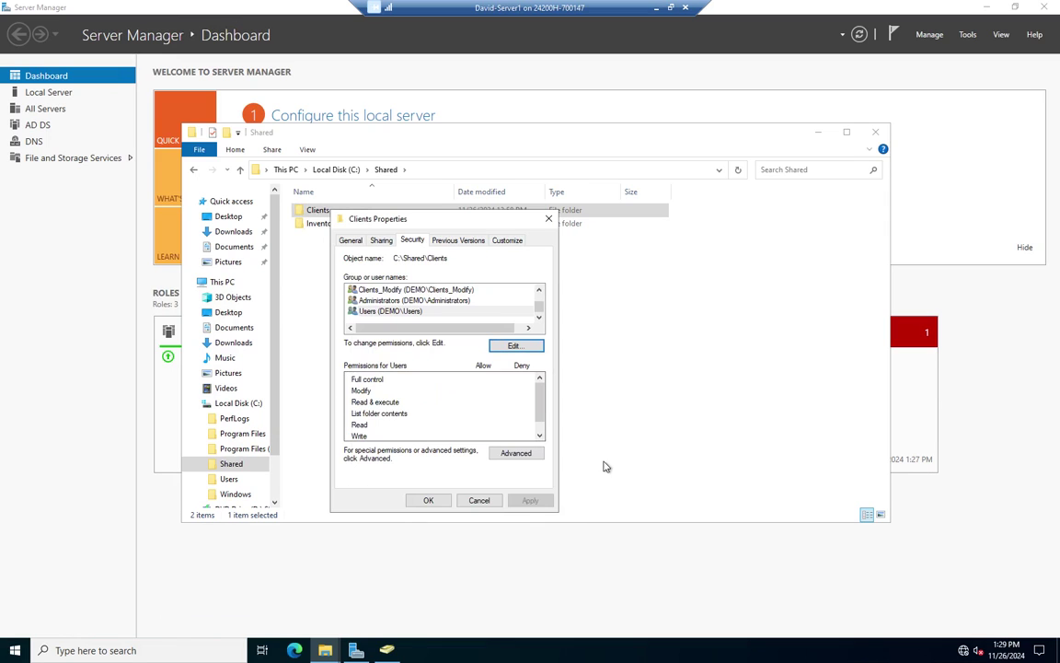
{"action": "left_click", "coordinate": [428, 499]}
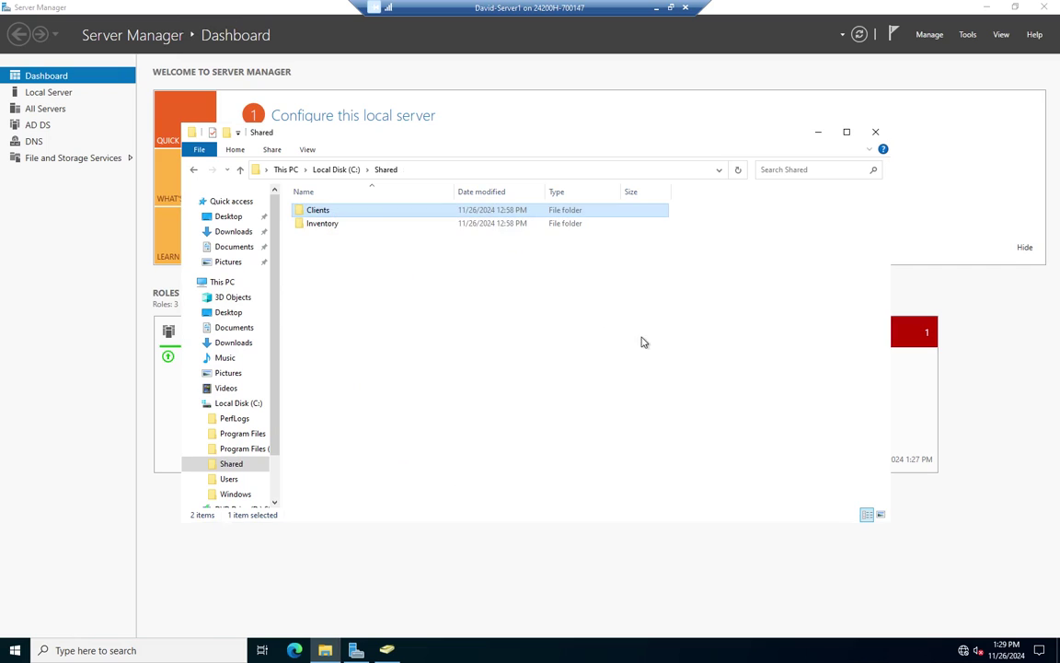
- Review the Clients folder's security permissions for the Clients_Read, Clients_Modify and Users groups, including the special permissions of Users
{"action": "right_click", "coordinate": [361, 212]}
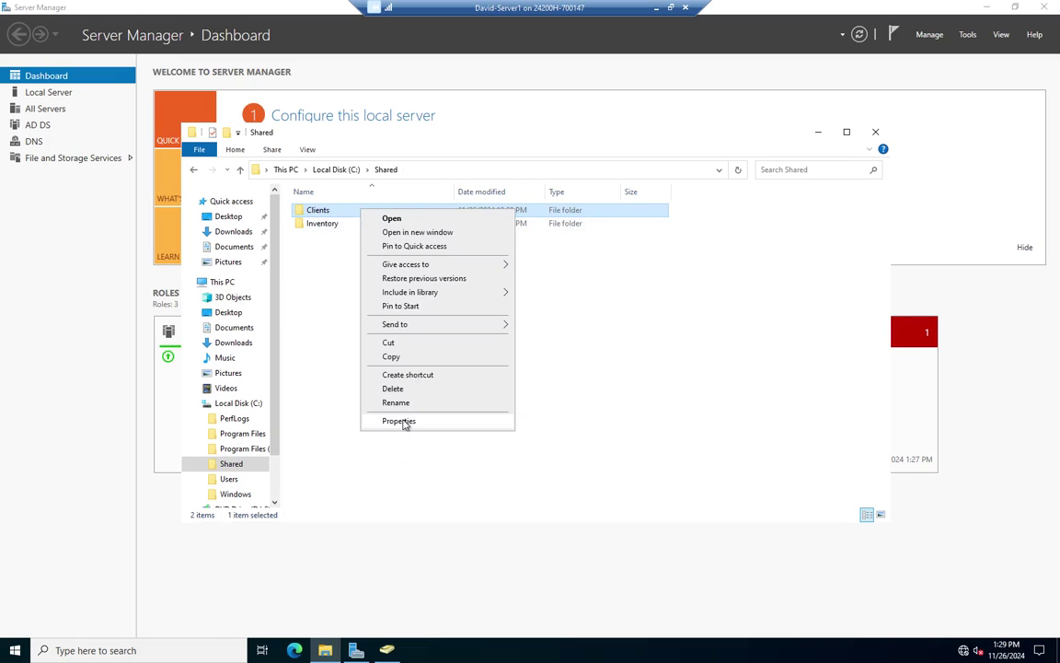
{"action": "left_click", "coordinate": [405, 421]}
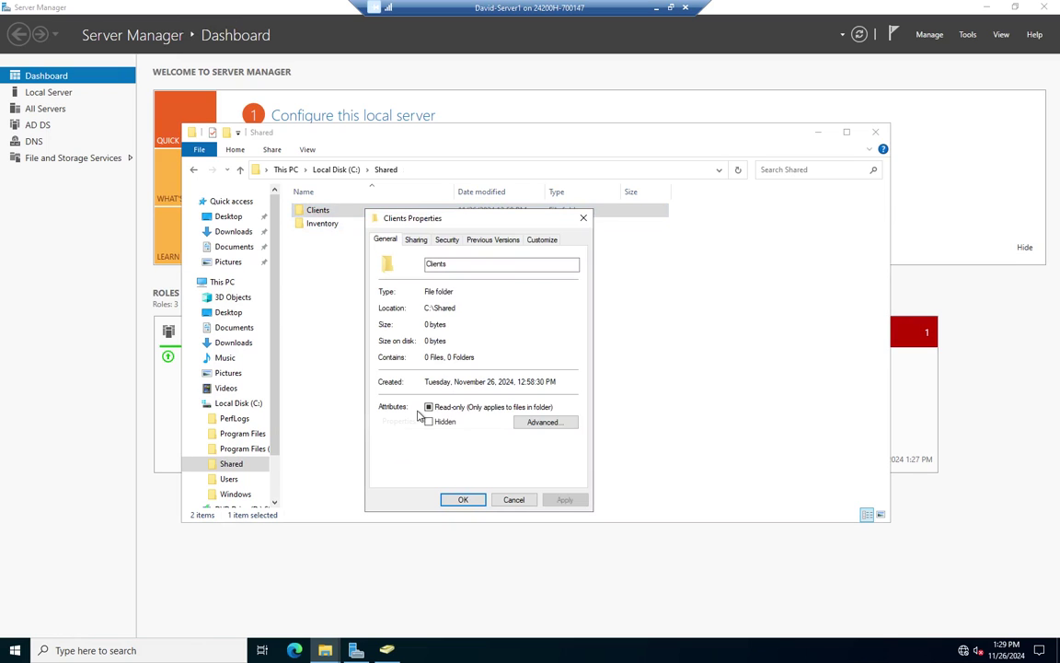
{"action": "left_click", "coordinate": [446, 240]}
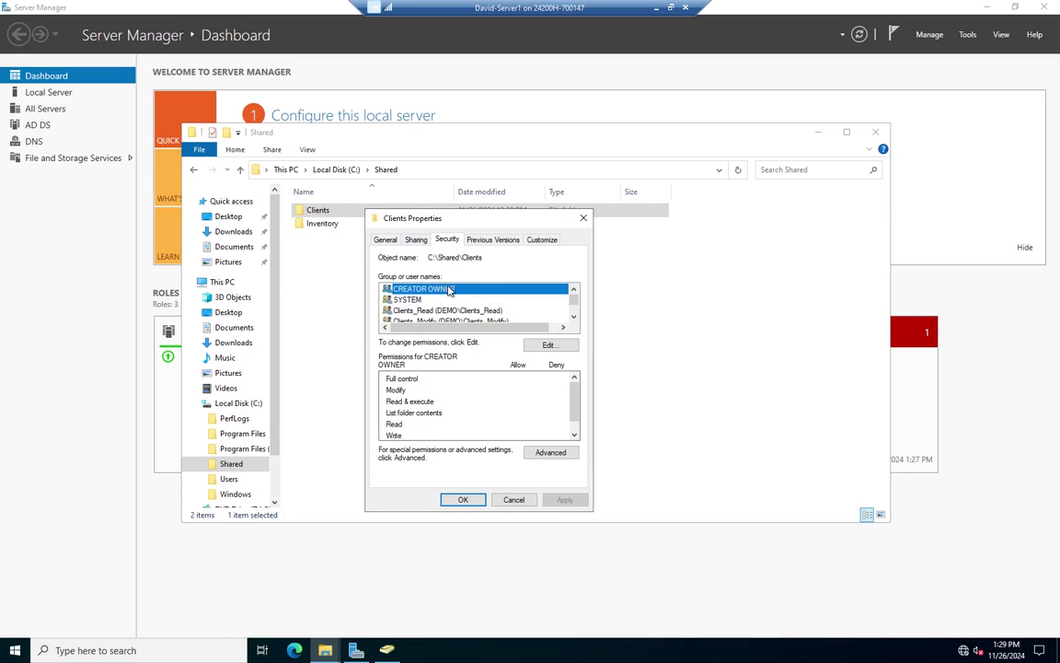
{"action": "left_click", "coordinate": [574, 316]}
{"action": "left_click", "coordinate": [494, 302]}
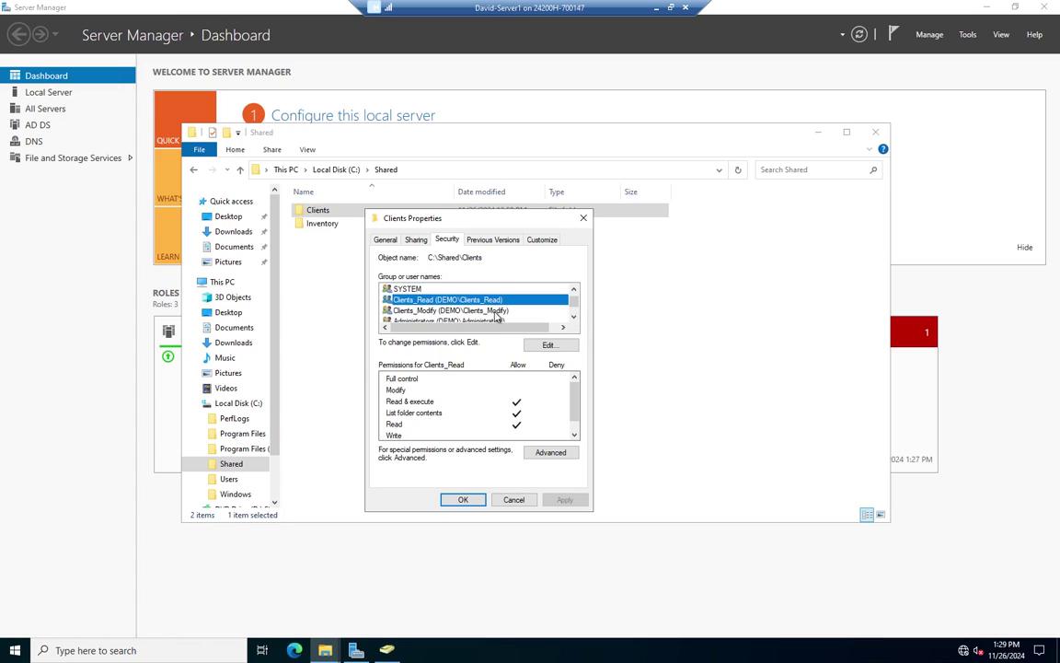
{"action": "left_click", "coordinate": [449, 310]}
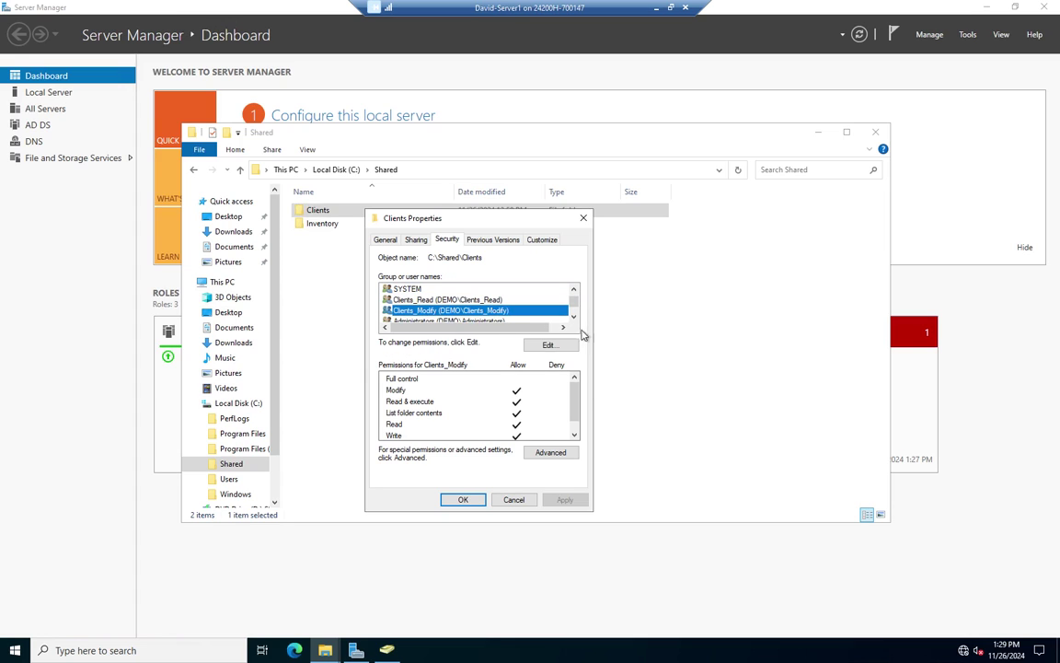
{"action": "left_click", "coordinate": [574, 315]}
{"action": "left_click", "coordinate": [573, 316]}
{"action": "left_click", "coordinate": [451, 312]}
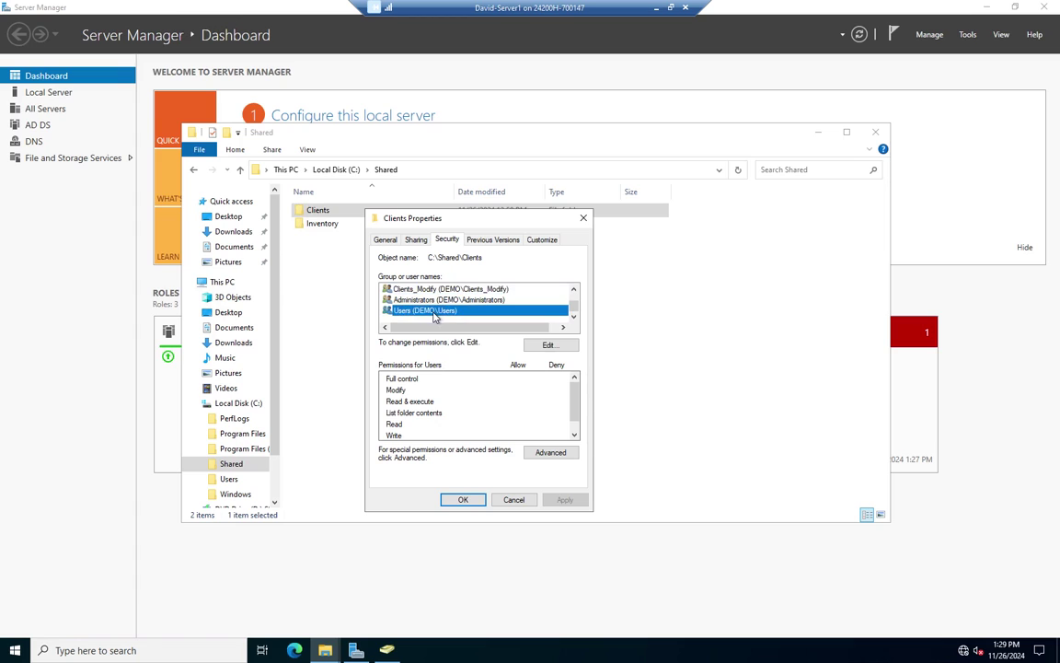
{"action": "left_click", "coordinate": [575, 414]}
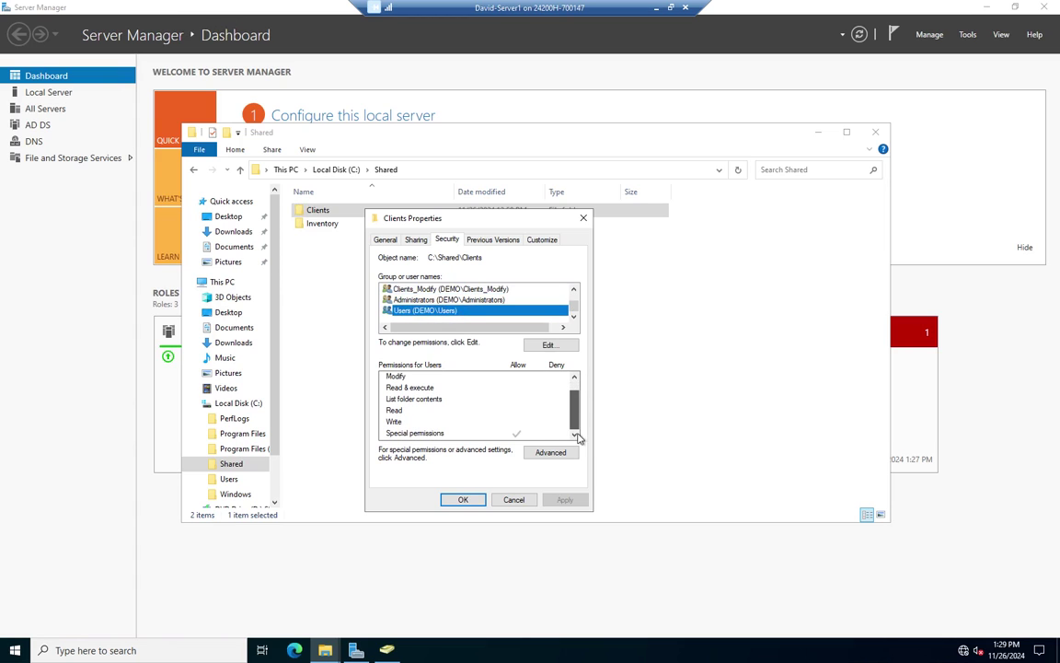
{"action": "left_click", "coordinate": [548, 346]}
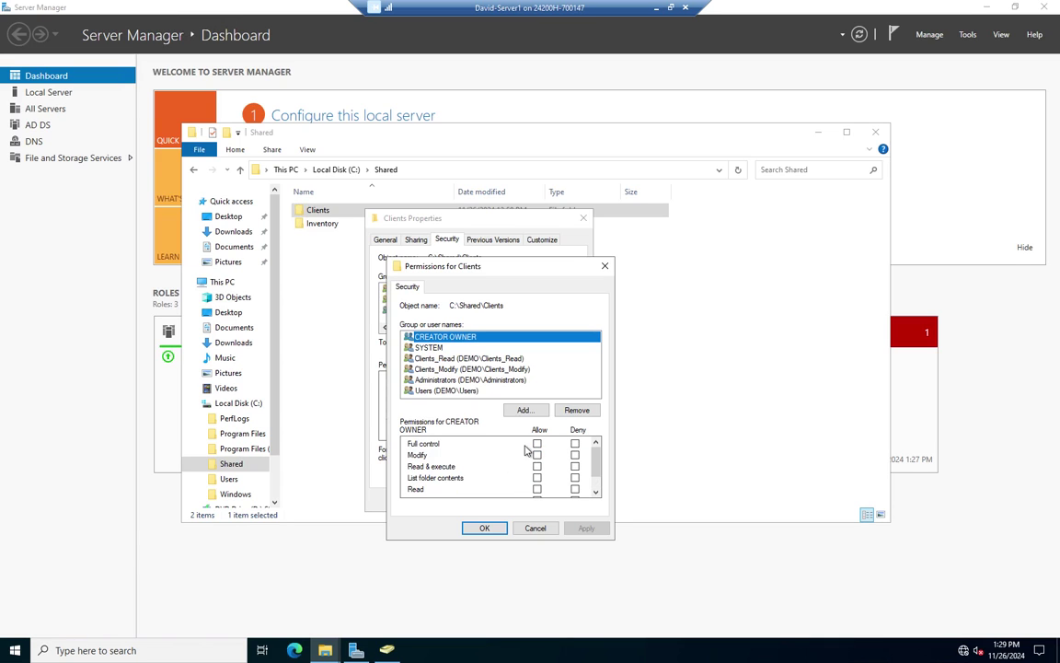
{"action": "left_click", "coordinate": [521, 531]}
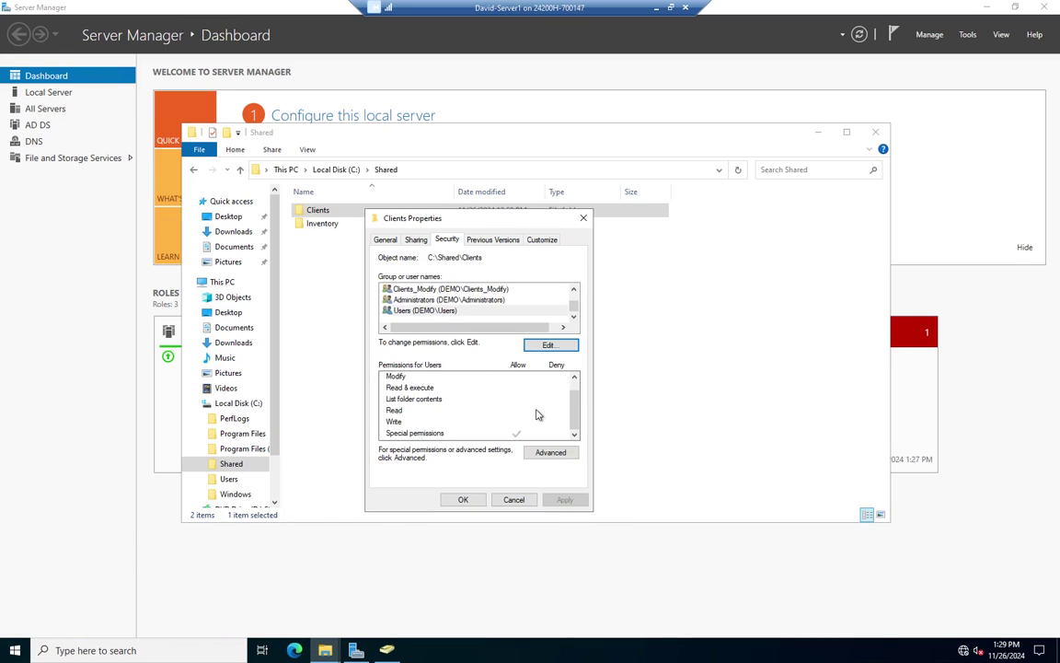
- Remove the Users special permission entry from the Clients folder's advanced security settings
{"action": "left_click", "coordinate": [550, 452]}
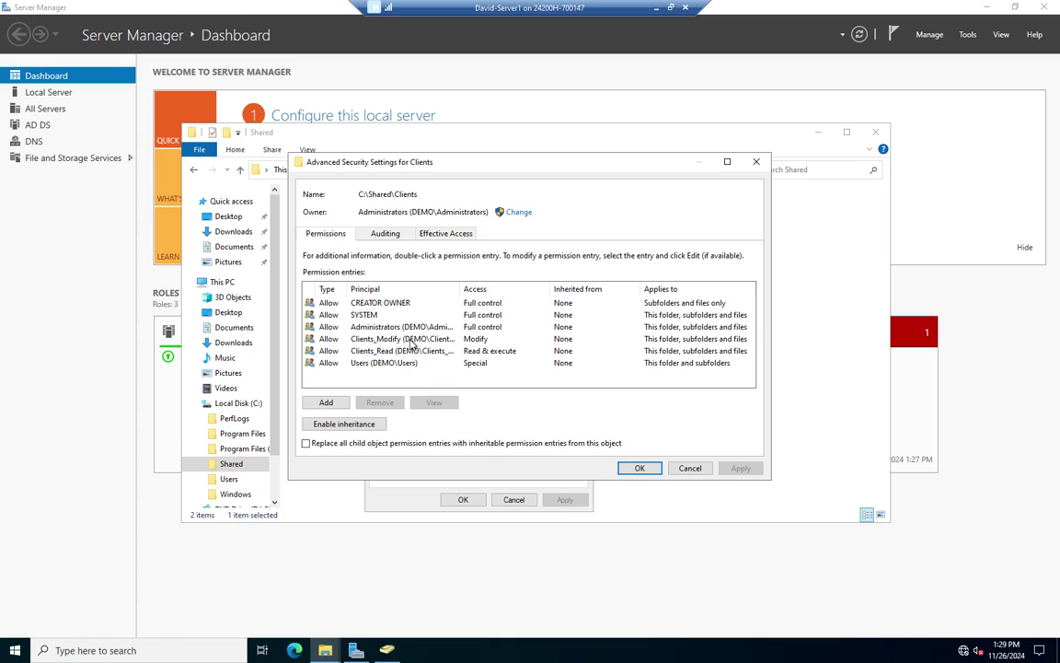
{"action": "left_click", "coordinate": [358, 365]}
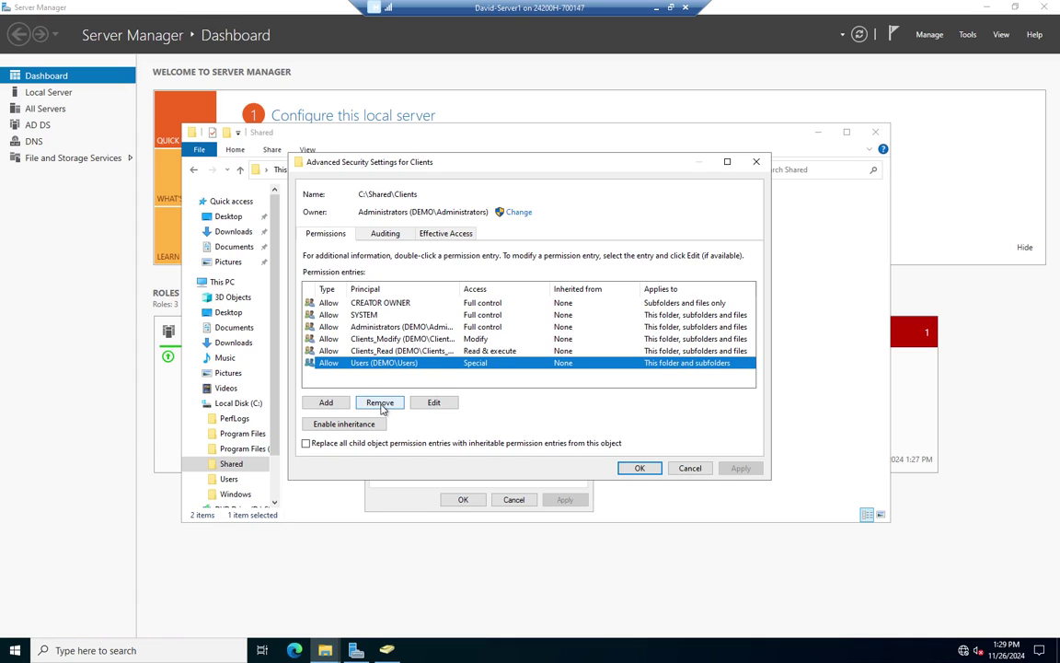
{"action": "left_click", "coordinate": [379, 403]}
{"action": "left_click", "coordinate": [637, 467]}
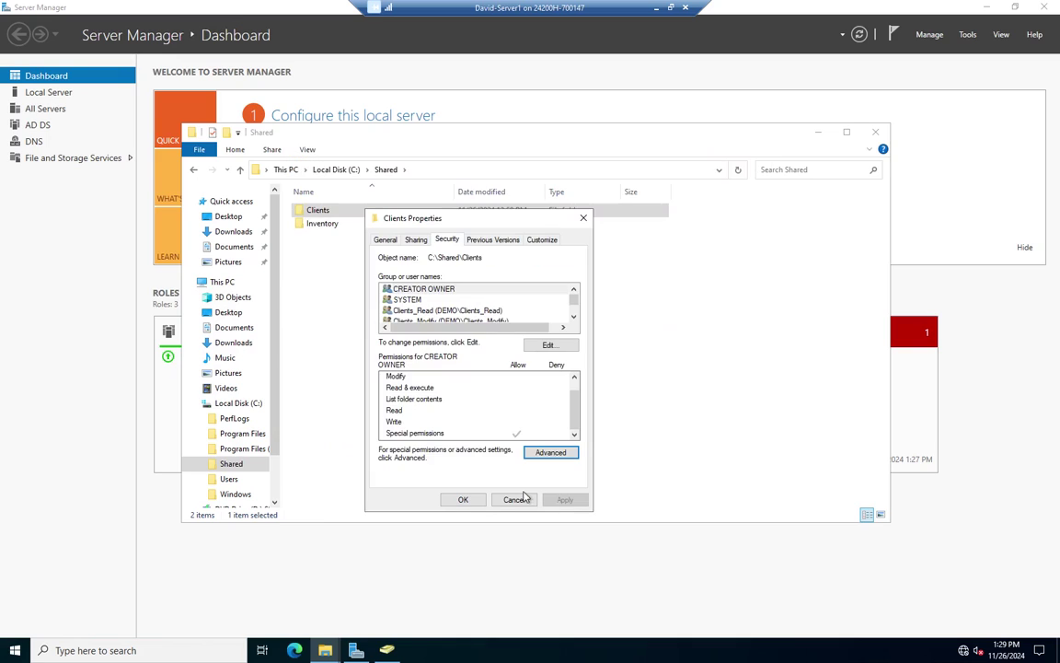
{"action": "left_click", "coordinate": [508, 499]}
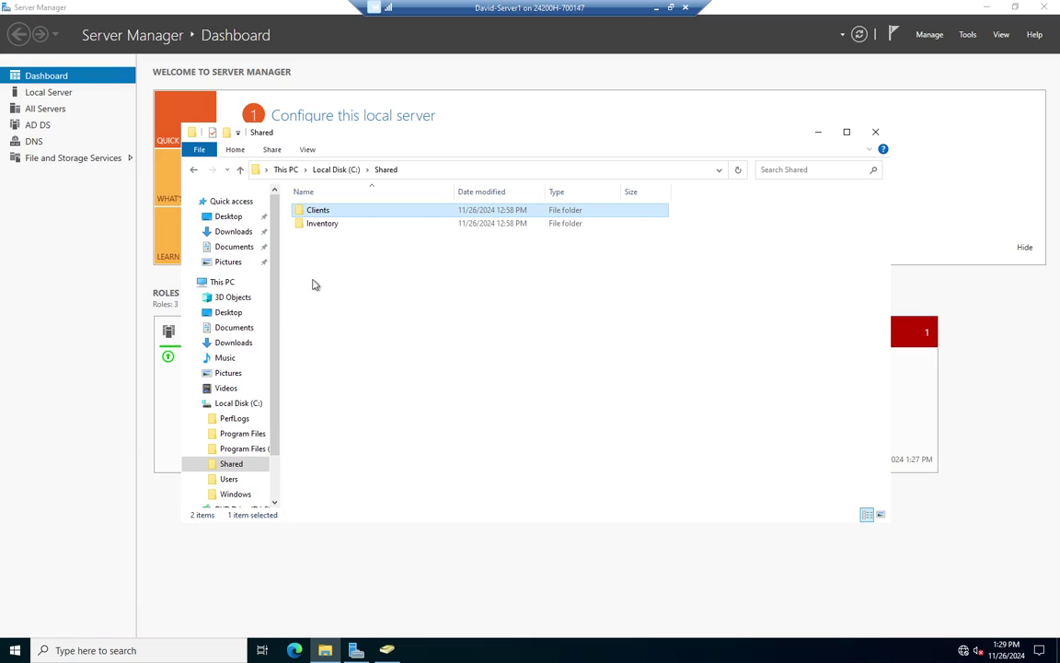
- Disable inheritance on the Inventory folder, converting the inherited permissions into explicit permissions
{"action": "right_click", "coordinate": [318, 223]}
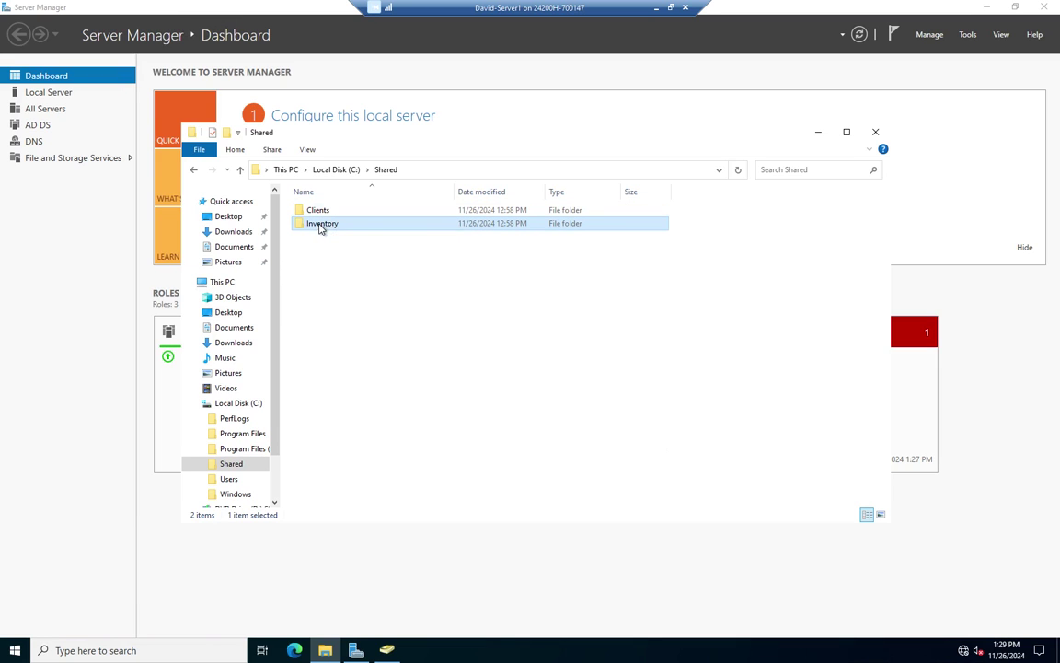
{"action": "left_click", "coordinate": [372, 438]}
{"action": "left_click", "coordinate": [407, 255]}
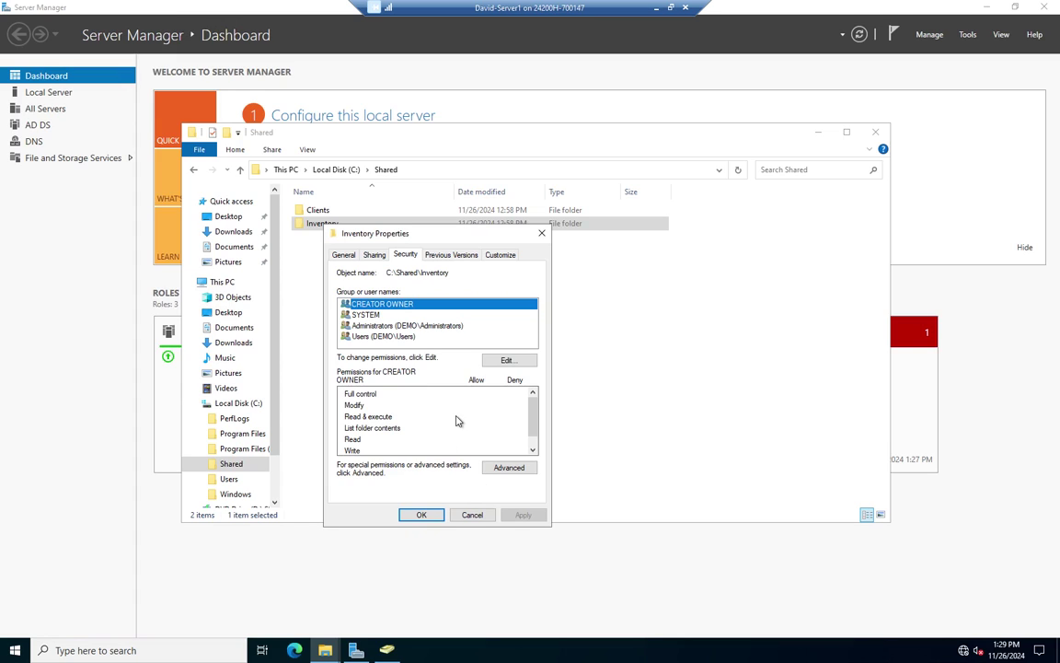
{"action": "left_click", "coordinate": [506, 469]}
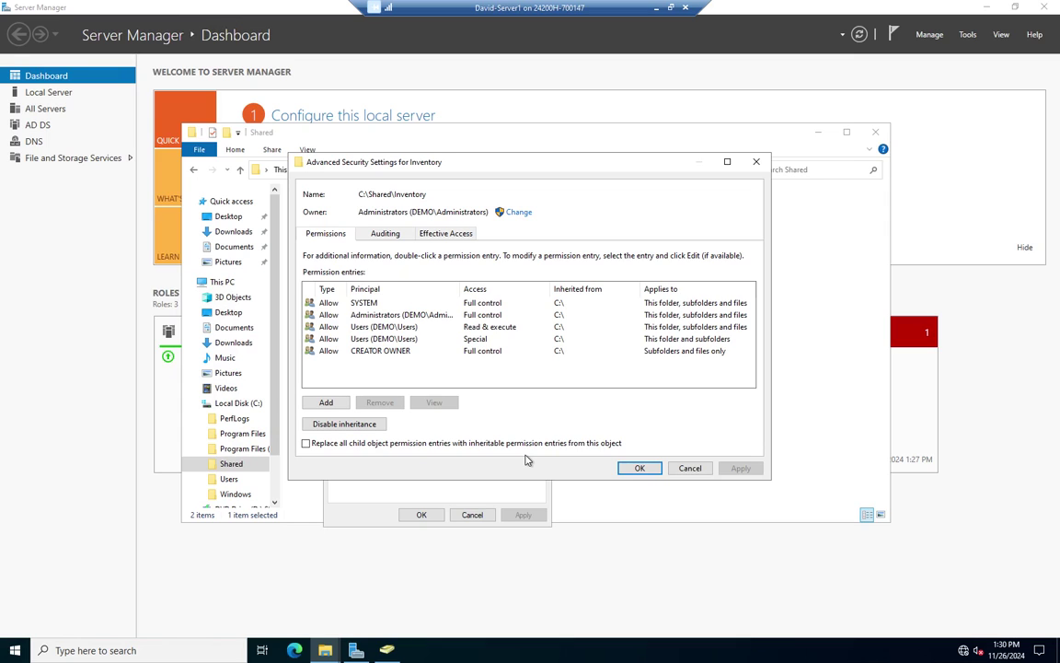
{"action": "left_click", "coordinate": [371, 427]}
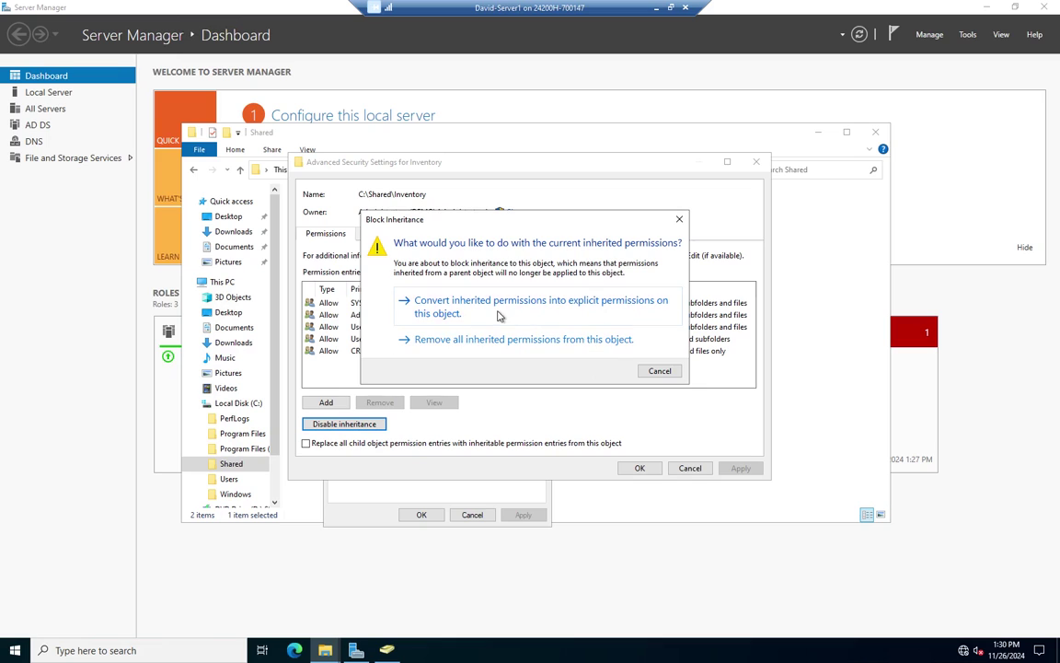
{"action": "left_click", "coordinate": [504, 311]}
- Remove both Users permission entries, Read & execute and Special, from the Inventory folder's advanced security settings
{"action": "left_click", "coordinate": [379, 328]}
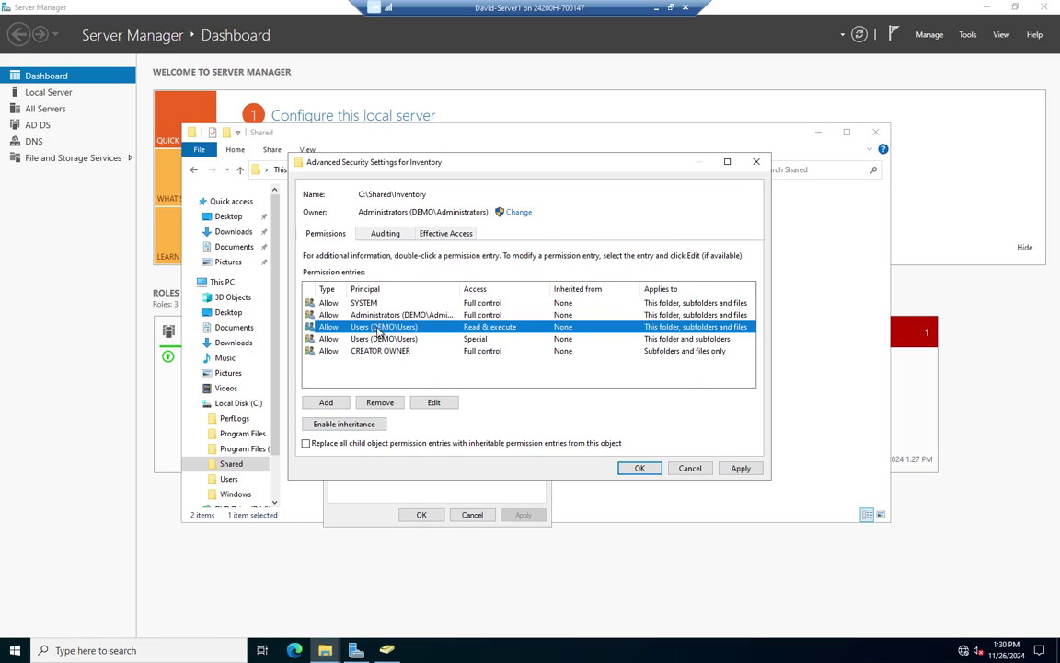
{"action": "left_click", "coordinate": [379, 402]}
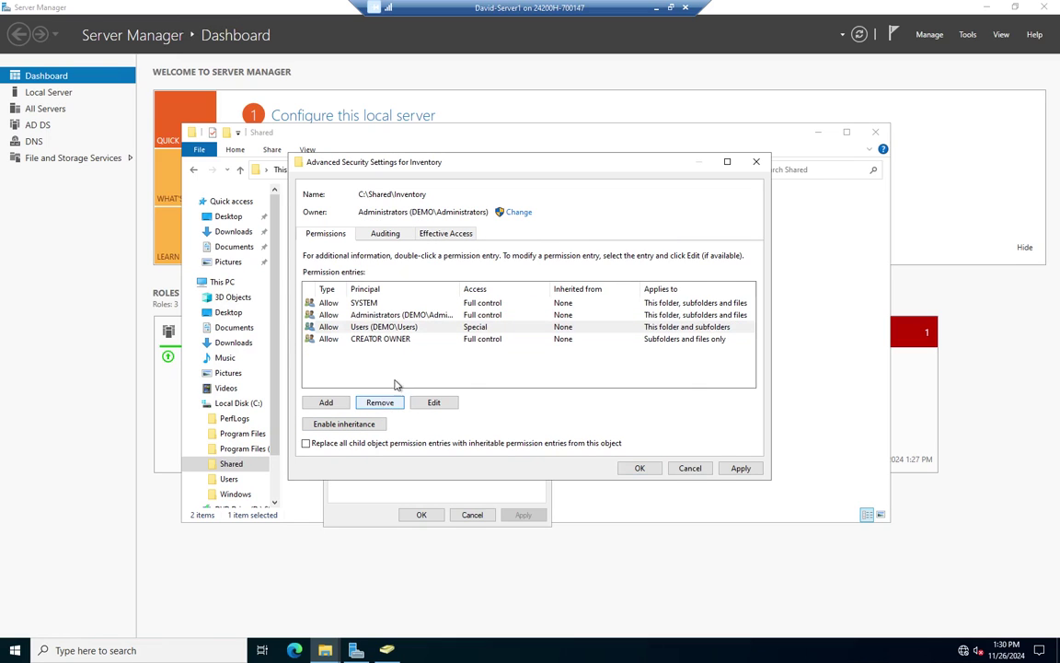
{"action": "left_click", "coordinate": [379, 329]}
{"action": "left_click", "coordinate": [377, 404]}
- Start a new permission entry for the Inventory folder with the Inventory_Read group as its principal
{"action": "left_click", "coordinate": [317, 402]}
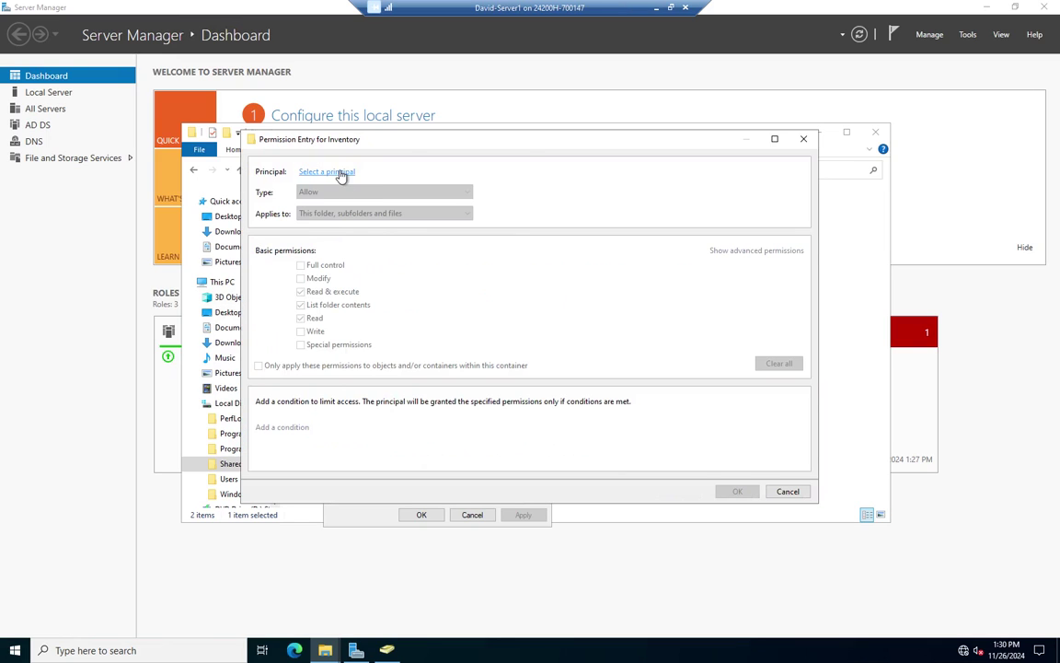
{"action": "left_click", "coordinate": [337, 173]}
{"action": "type", "text": "cl"}
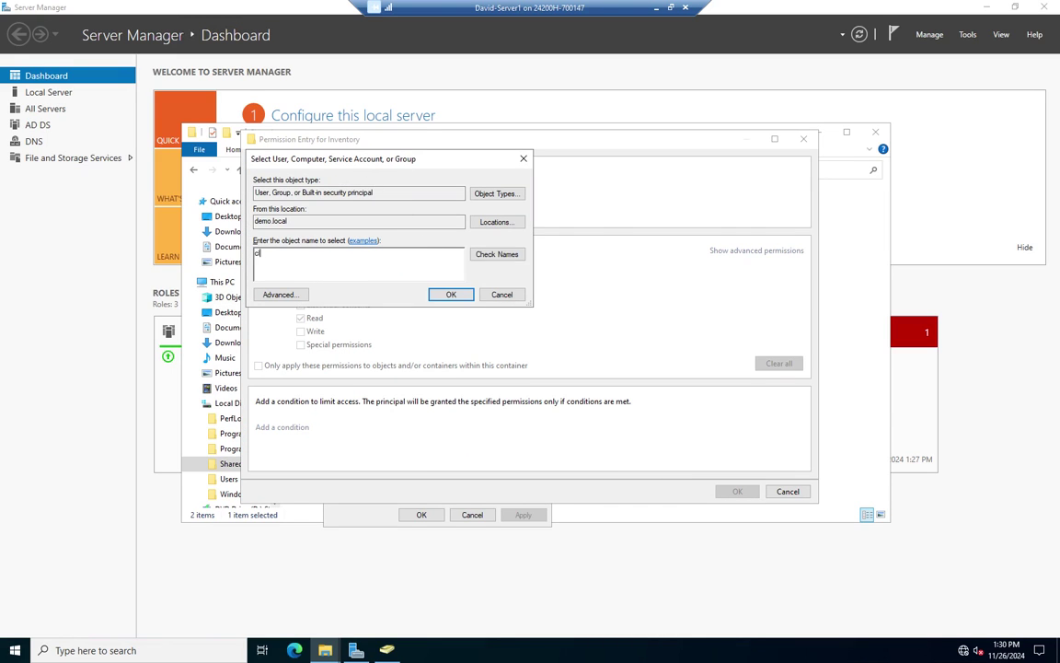
{"action": "key", "text": "BackSpace"}
{"action": "key", "text": "BackSpace"}
{"action": "type", "text": "inventory_read"}
{"action": "left_click", "coordinate": [502, 254]}
{"action": "left_click", "coordinate": [448, 295]}
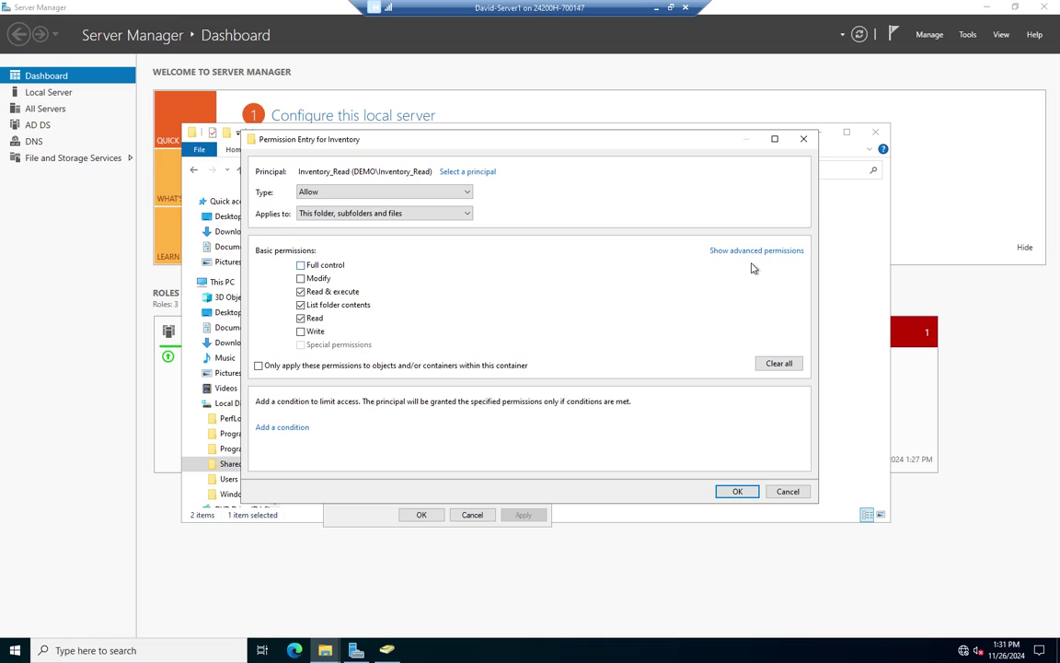
- Compare the entry's advanced and basic permissions, then save it with Read & execute, List folder contents and Read allowed
{"action": "left_click", "coordinate": [756, 252]}
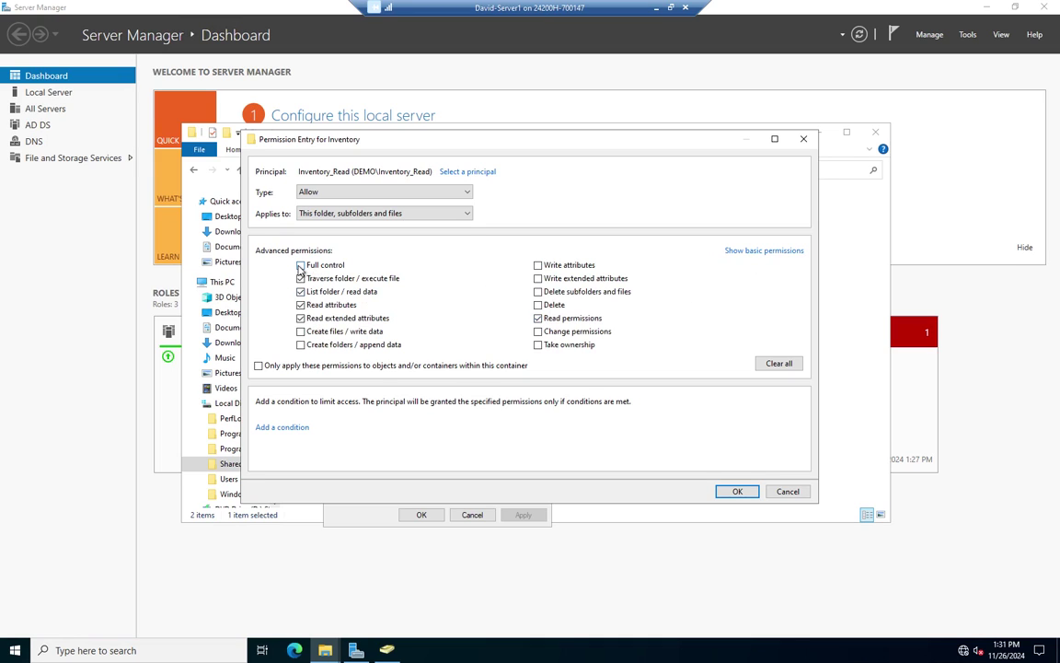
{"action": "left_click", "coordinate": [755, 252]}
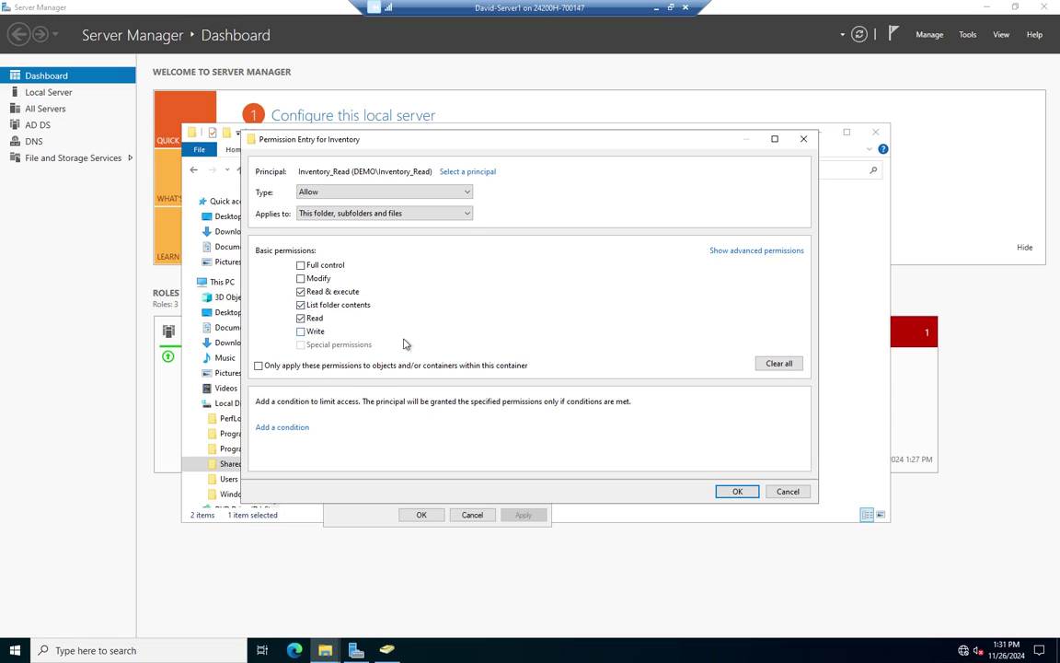
{"action": "left_click", "coordinate": [747, 252]}
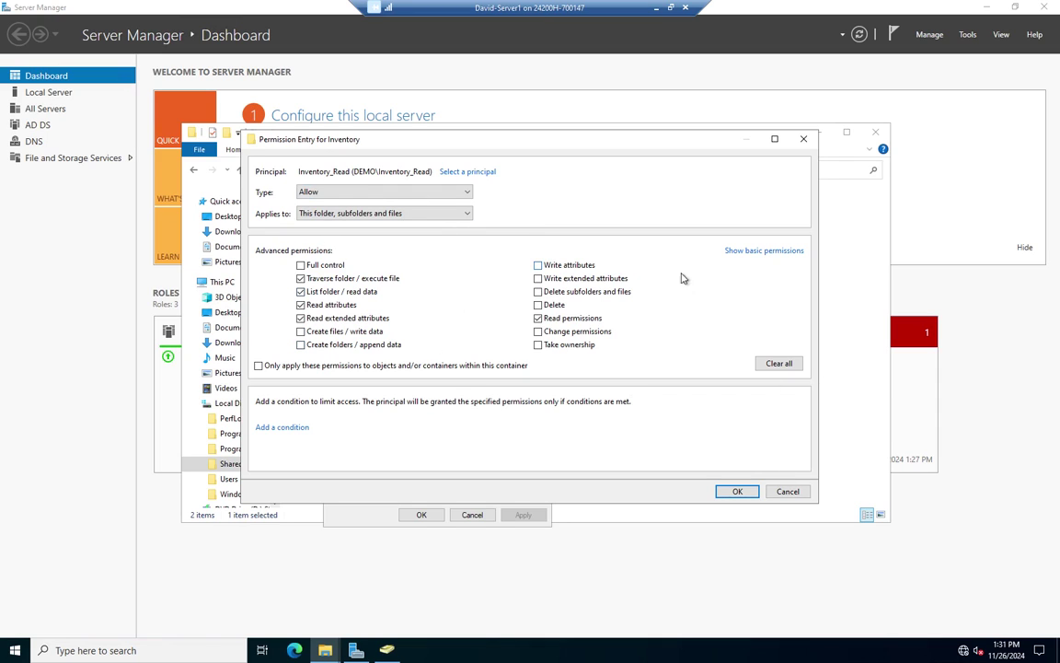
{"action": "left_click", "coordinate": [747, 251]}
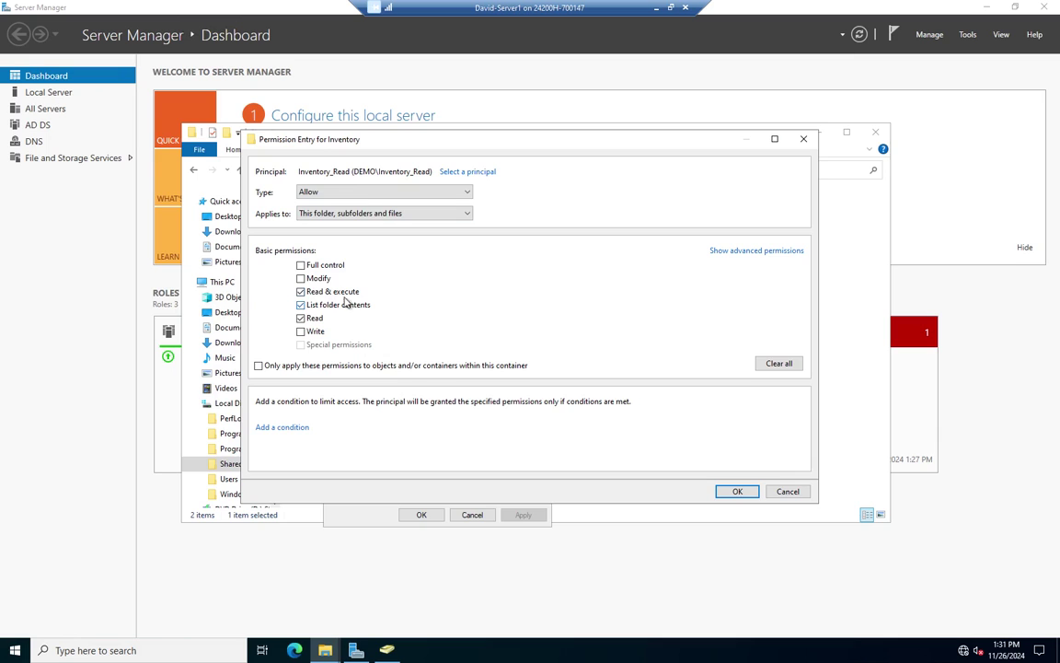
{"action": "left_click", "coordinate": [735, 490]}
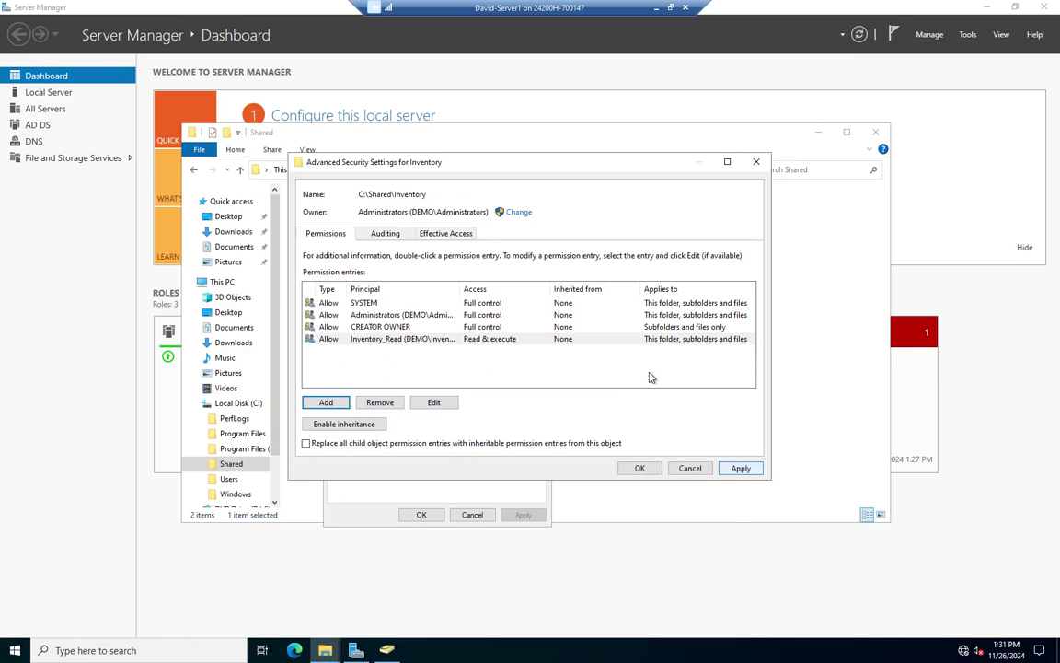
- Start another permission entry for the Inventory folder with the Inventory_Modify group as its principal
{"action": "left_click", "coordinate": [328, 402]}
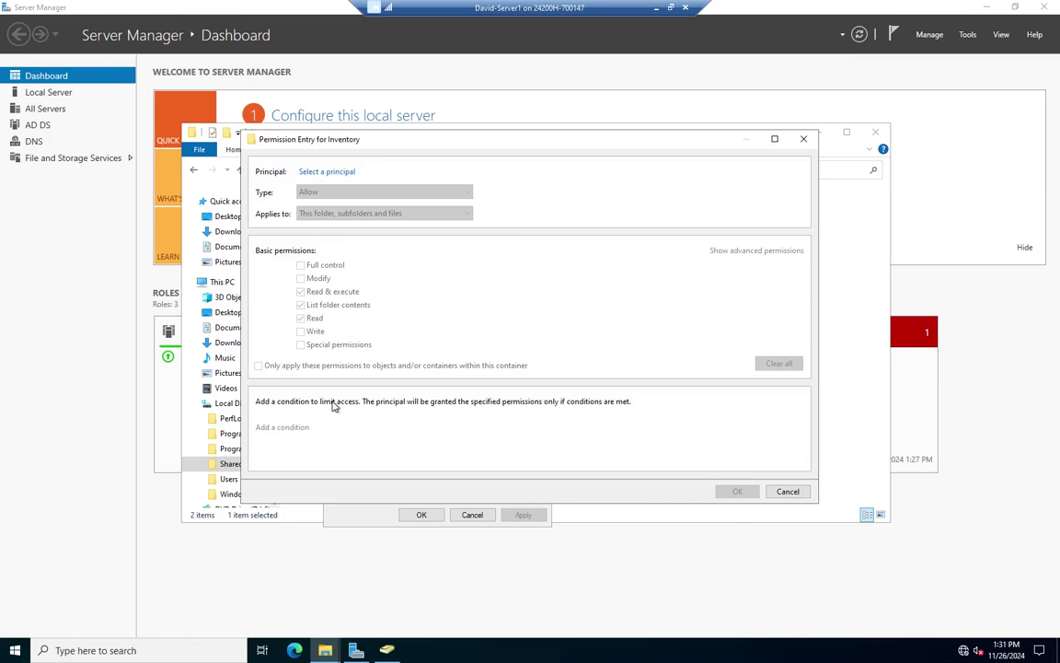
{"action": "left_click", "coordinate": [327, 171]}
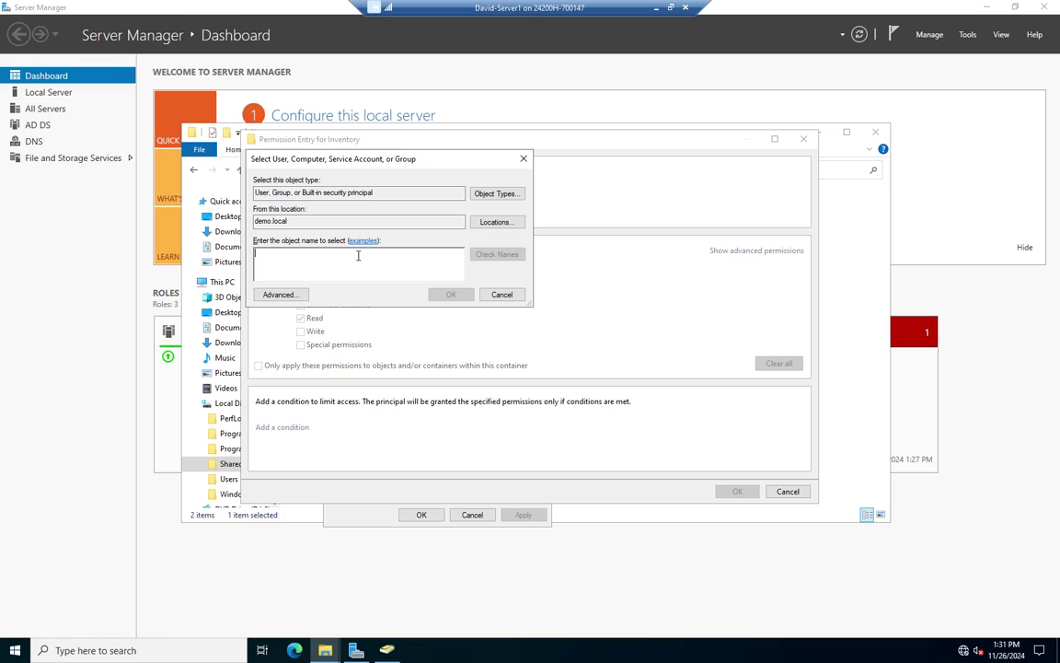
{"action": "type", "text": "inventory"}
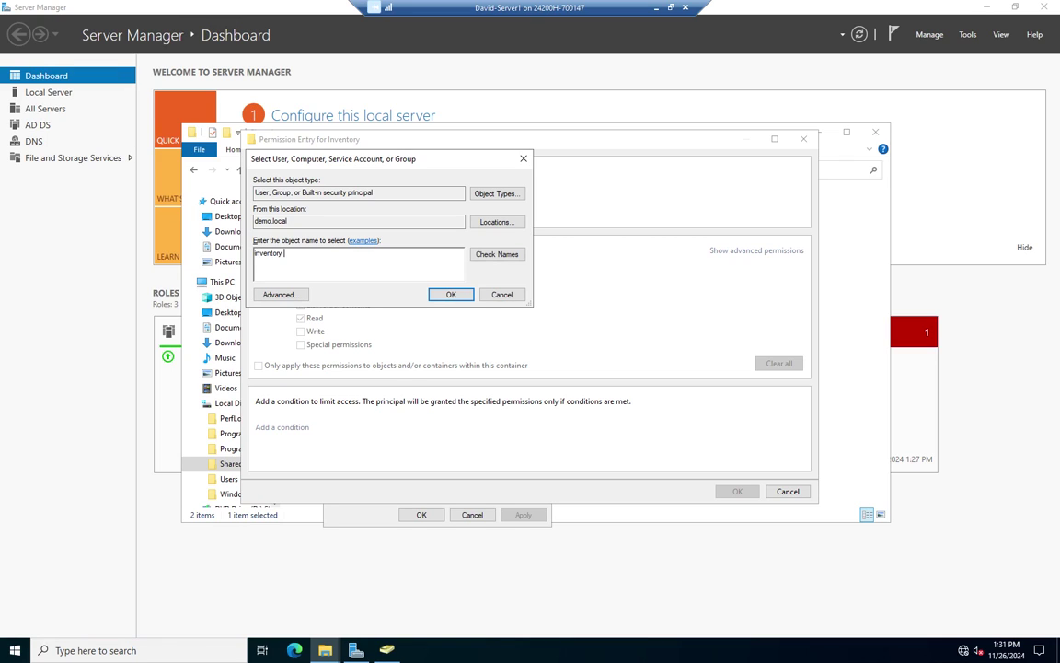
{"action": "type", "text": "_modify"}
{"action": "left_click", "coordinate": [497, 254]}
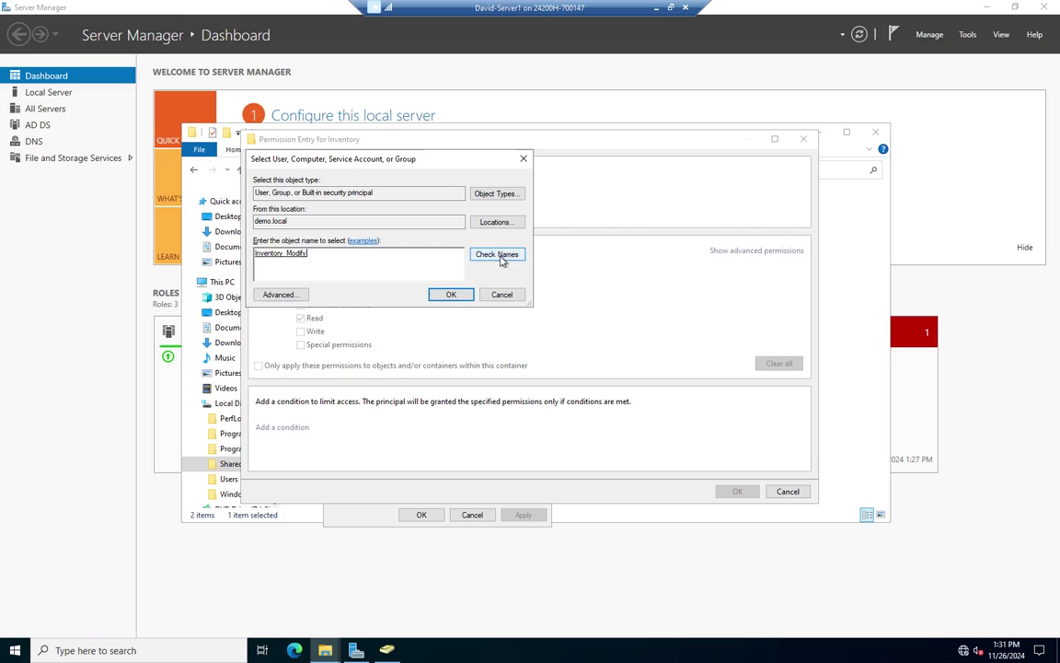
{"action": "left_click", "coordinate": [451, 294]}
- Allow Modify in the Inventory_Modify entry, review its advanced permissions, then apply the Inventory folder's security settings and close its properties
{"action": "left_click", "coordinate": [301, 278]}
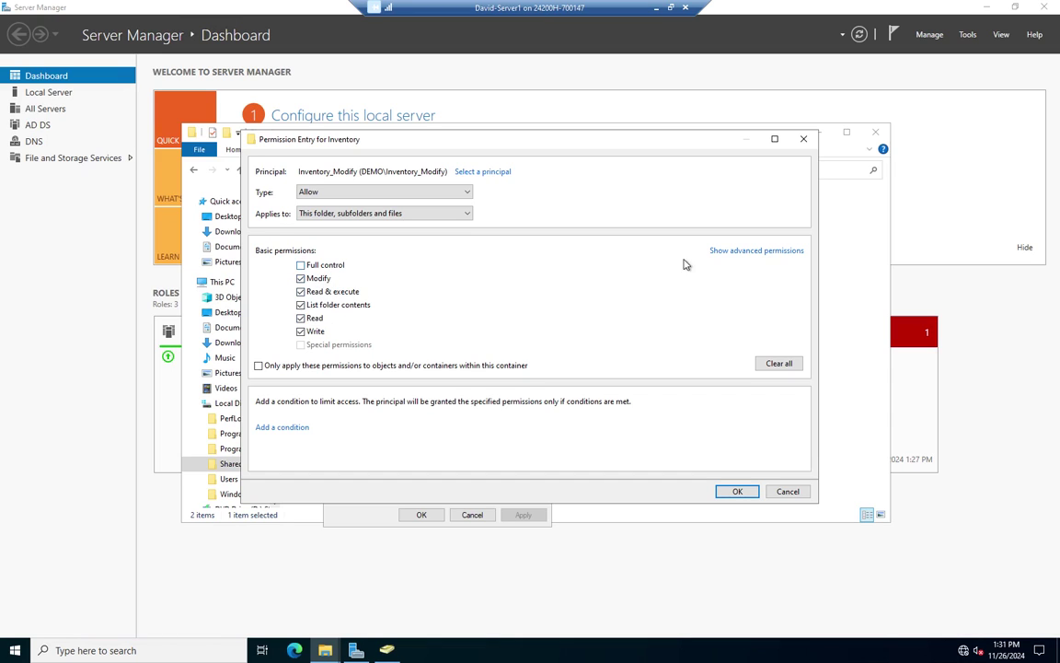
{"action": "left_click", "coordinate": [724, 252]}
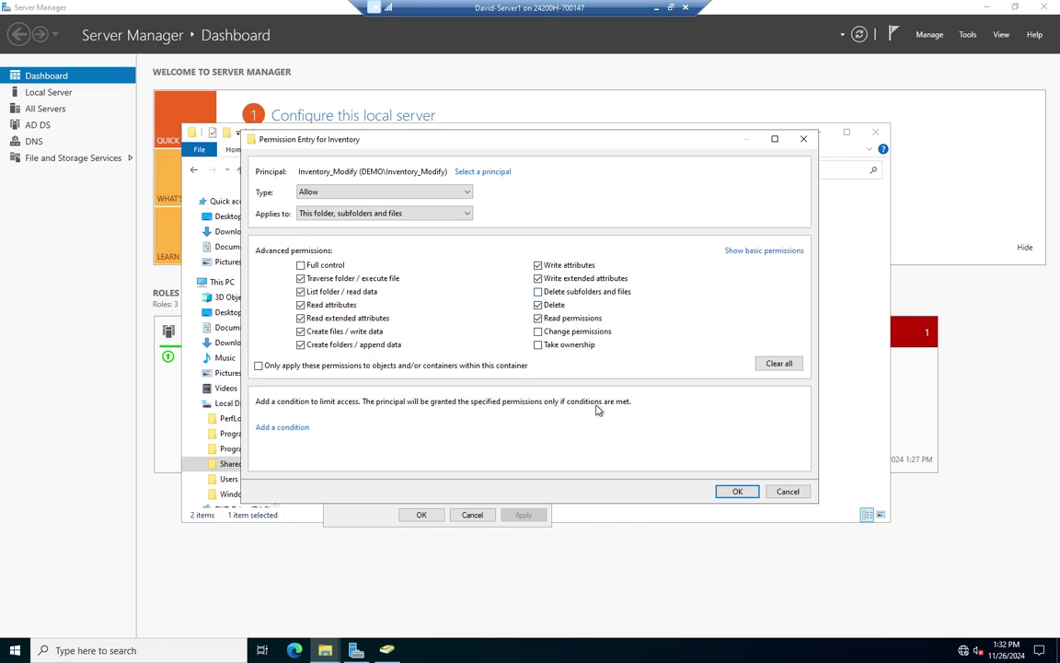
{"action": "left_click", "coordinate": [737, 490]}
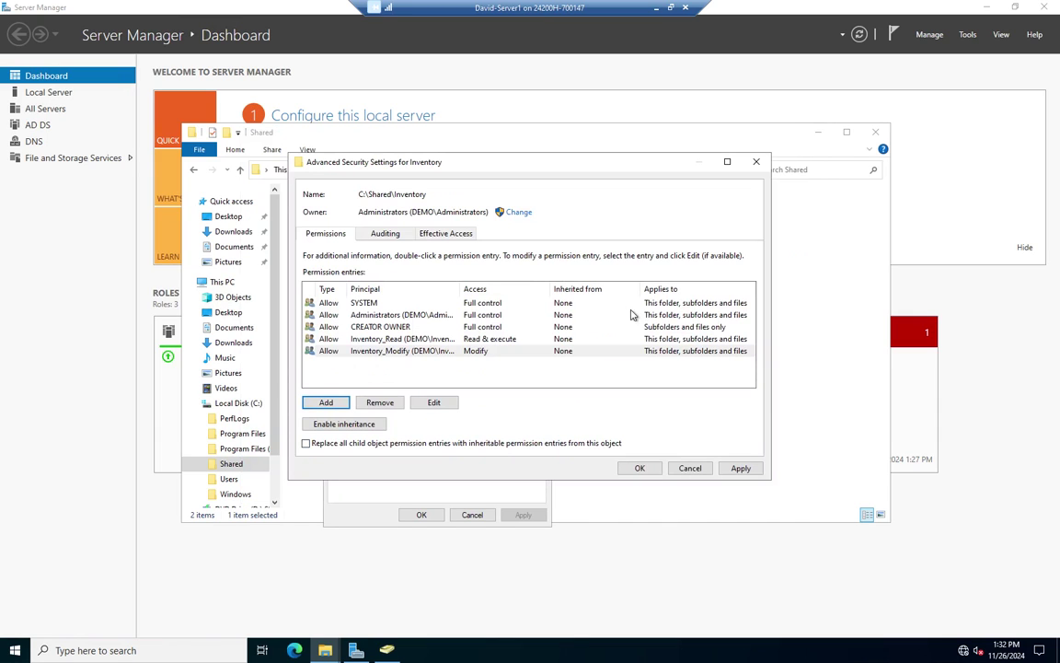
{"action": "left_click", "coordinate": [741, 468]}
{"action": "left_click", "coordinate": [642, 467]}
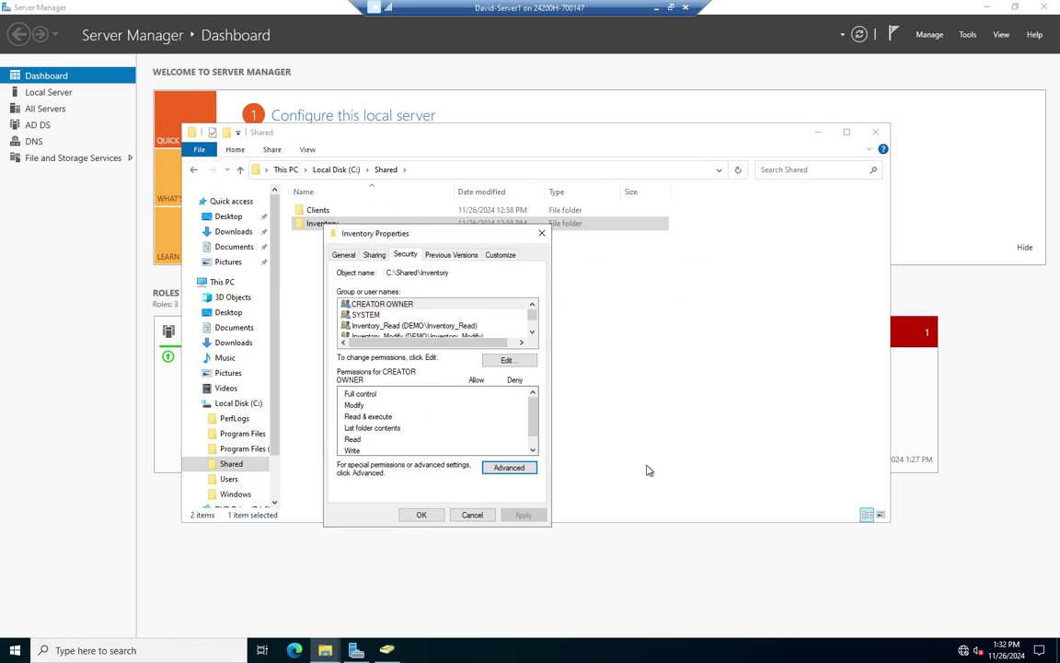
{"action": "left_click", "coordinate": [419, 516]}
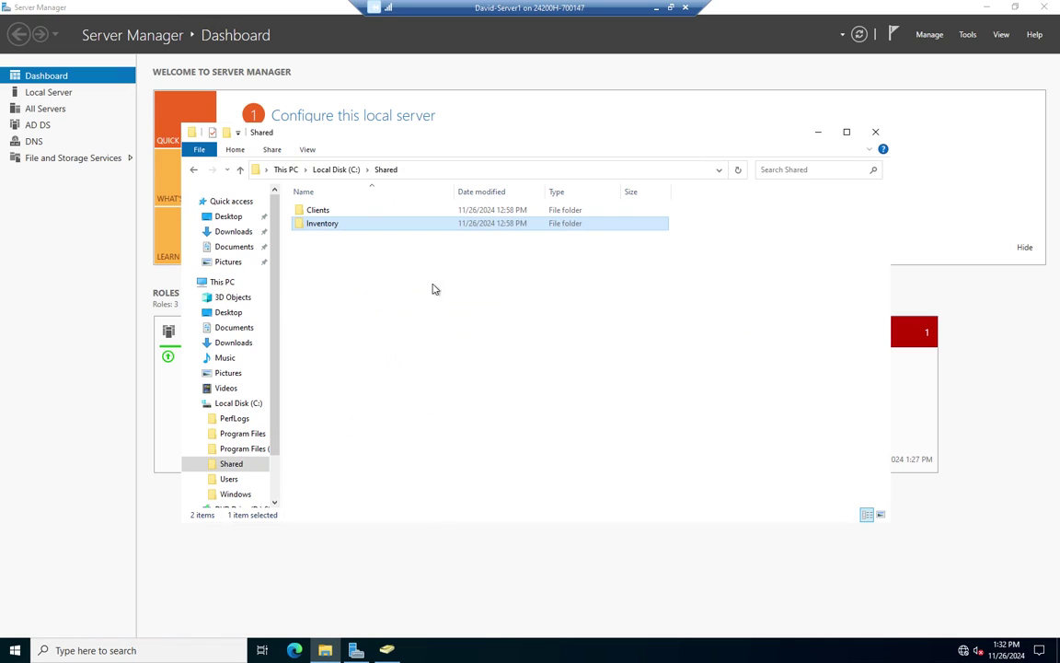
- Close the Shared folder window and switch to Active Directory Users and Computers
{"action": "left_click", "coordinate": [315, 211]}
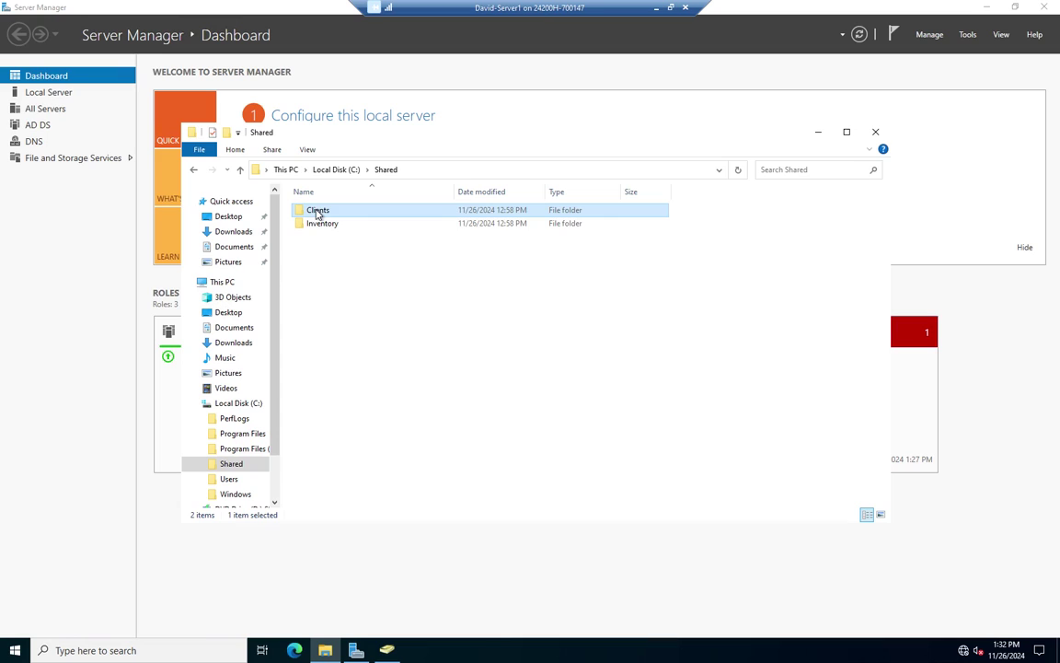
{"action": "left_click", "coordinate": [317, 261]}
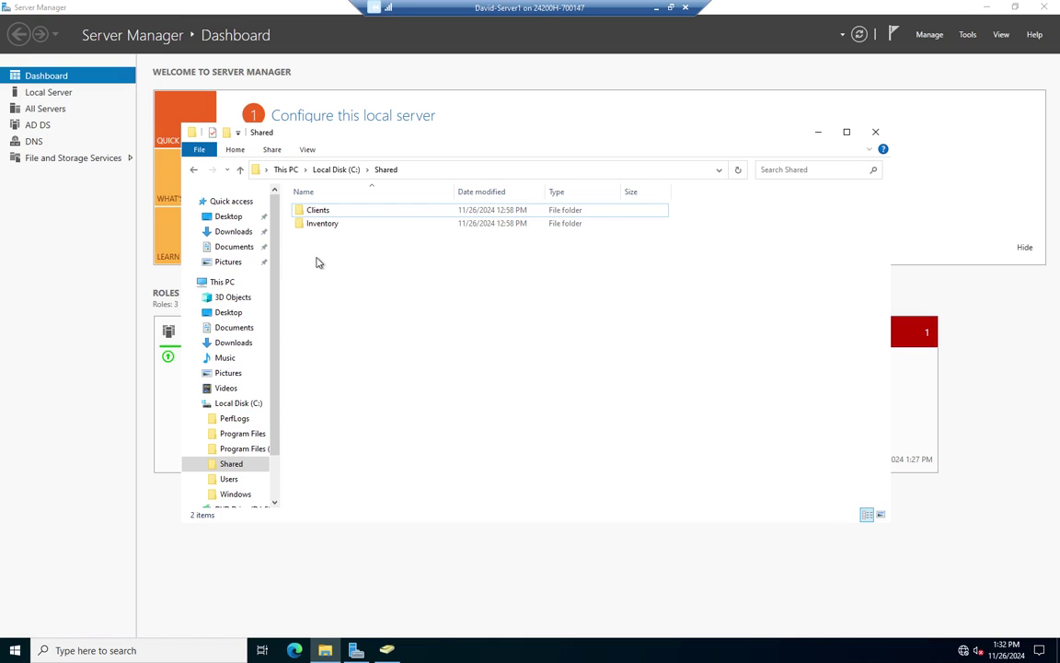
{"action": "left_click", "coordinate": [875, 131]}
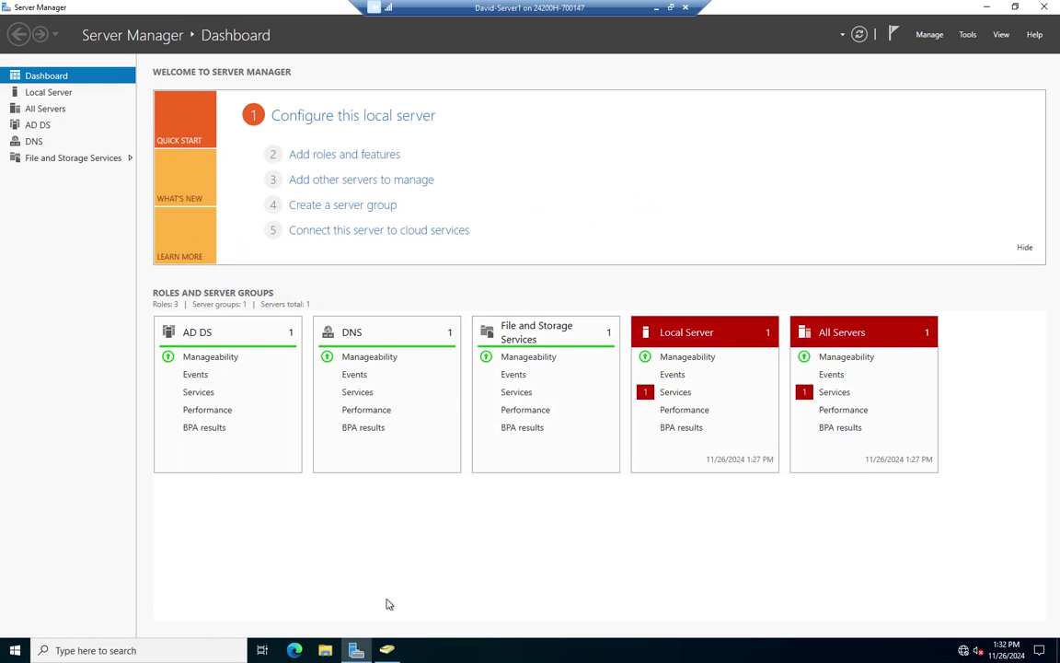
{"action": "left_click", "coordinate": [387, 650]}
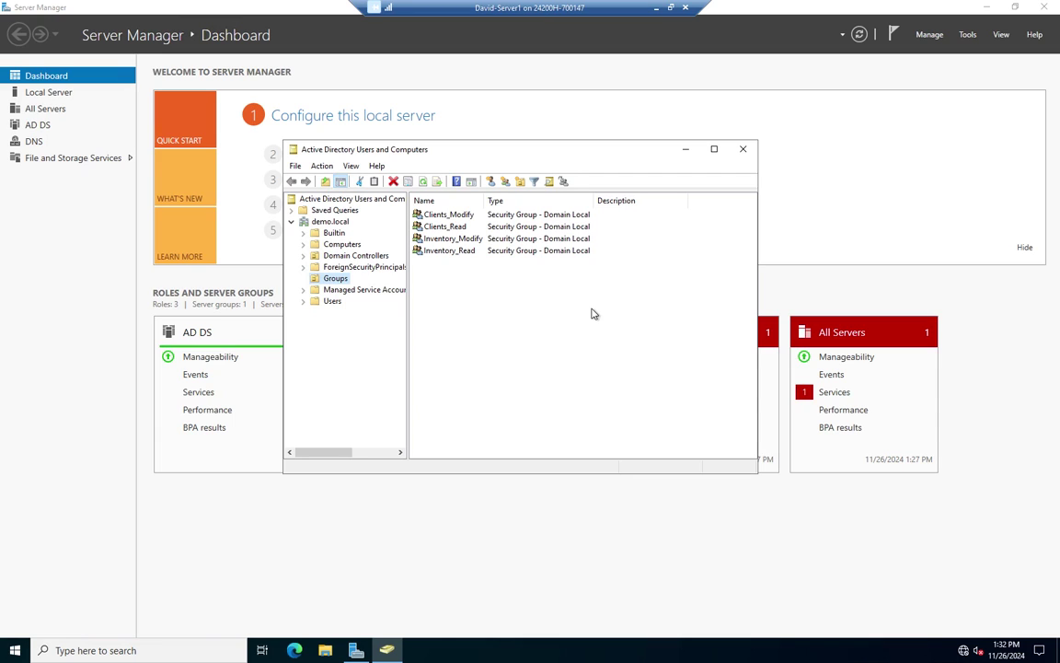
- Create a global security group named Sales_Users in the Groups container of demo.local
{"action": "right_click", "coordinate": [523, 302]}
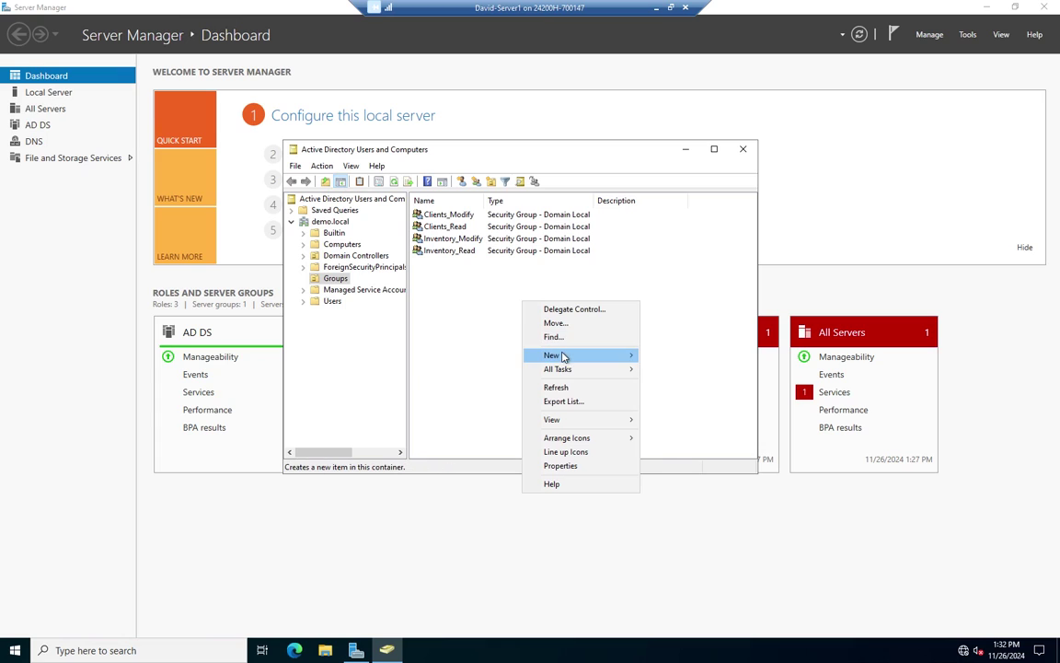
{"action": "mouse_move", "coordinate": [605, 357]}
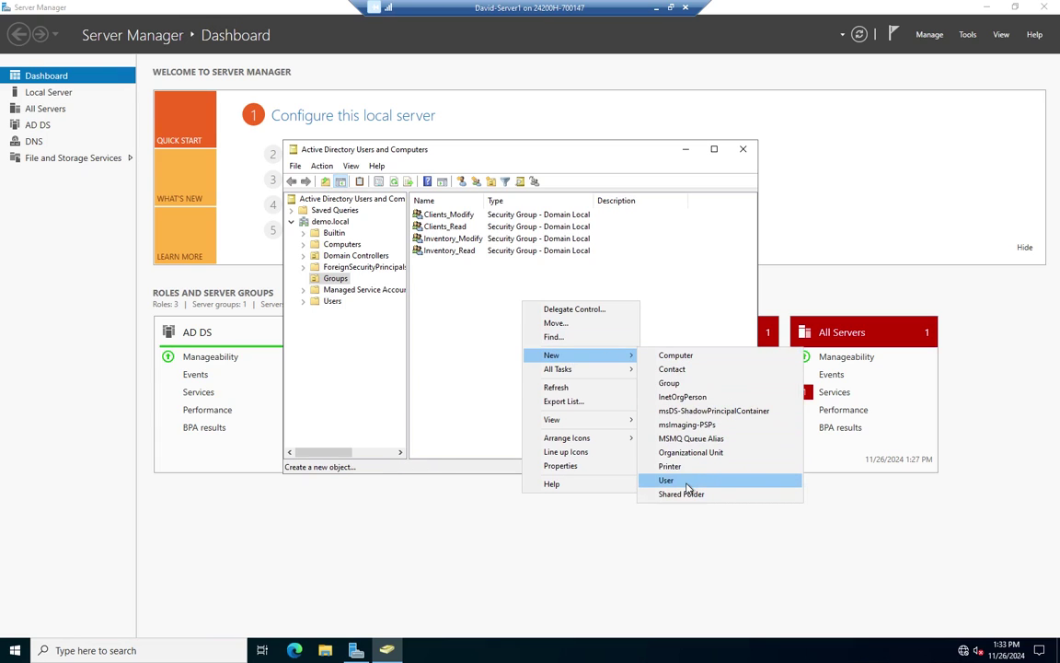
{"action": "left_click", "coordinate": [708, 383]}
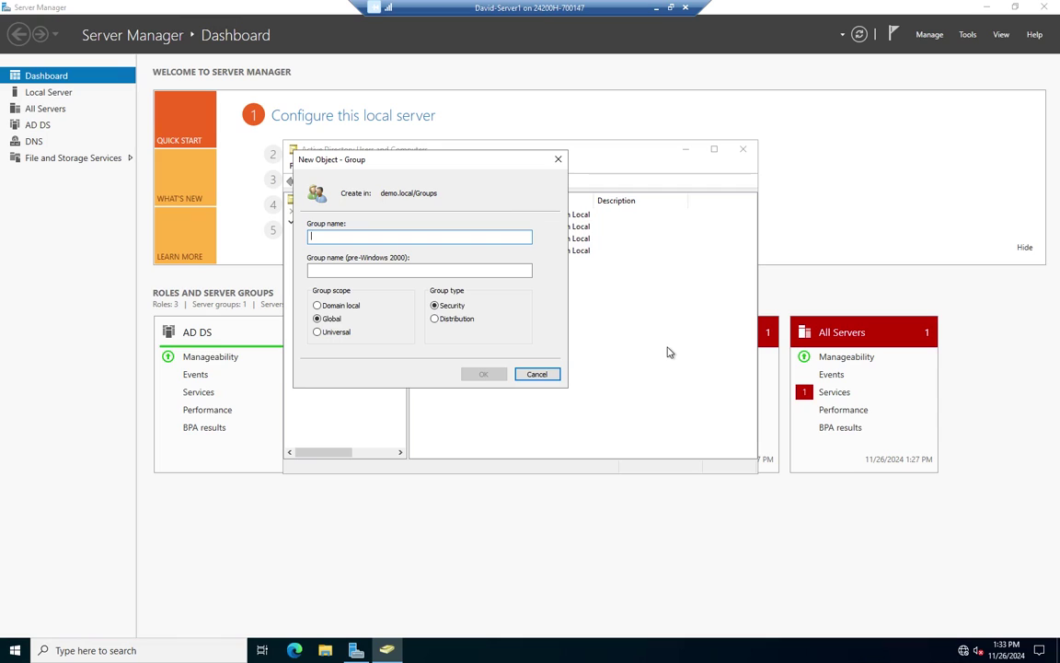
{"action": "type", "text": "Sales"}
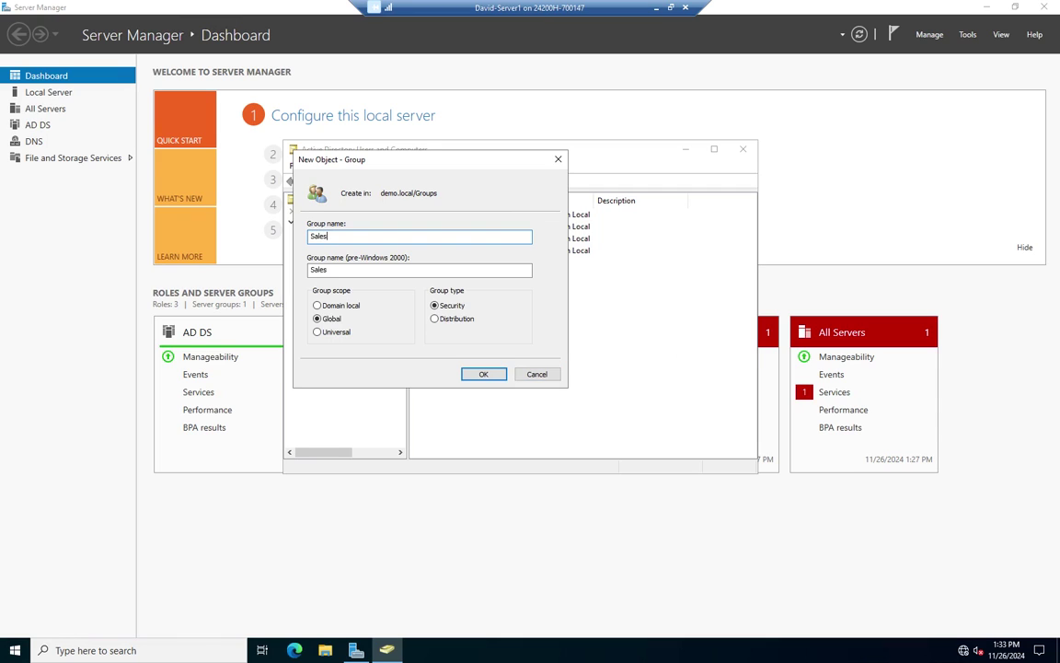
{"action": "type", "text": "_Users"}
{"action": "left_click", "coordinate": [493, 374]}
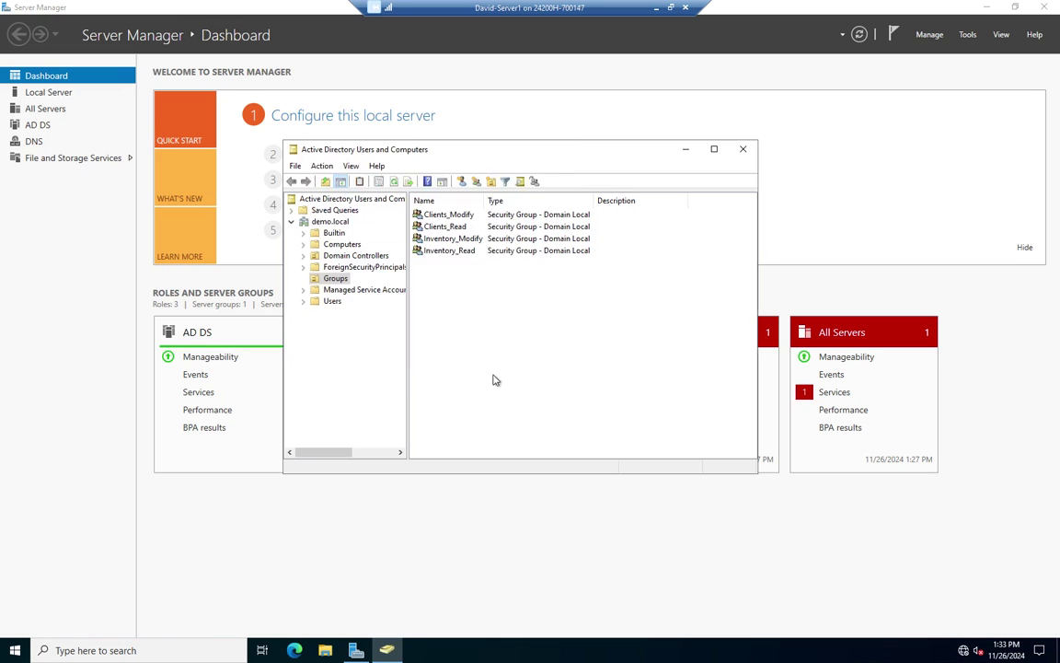
- Create a global security group named Production_Users in the Groups container of demo.local
{"action": "right_click", "coordinate": [464, 326]}
{"action": "mouse_move", "coordinate": [503, 378]}
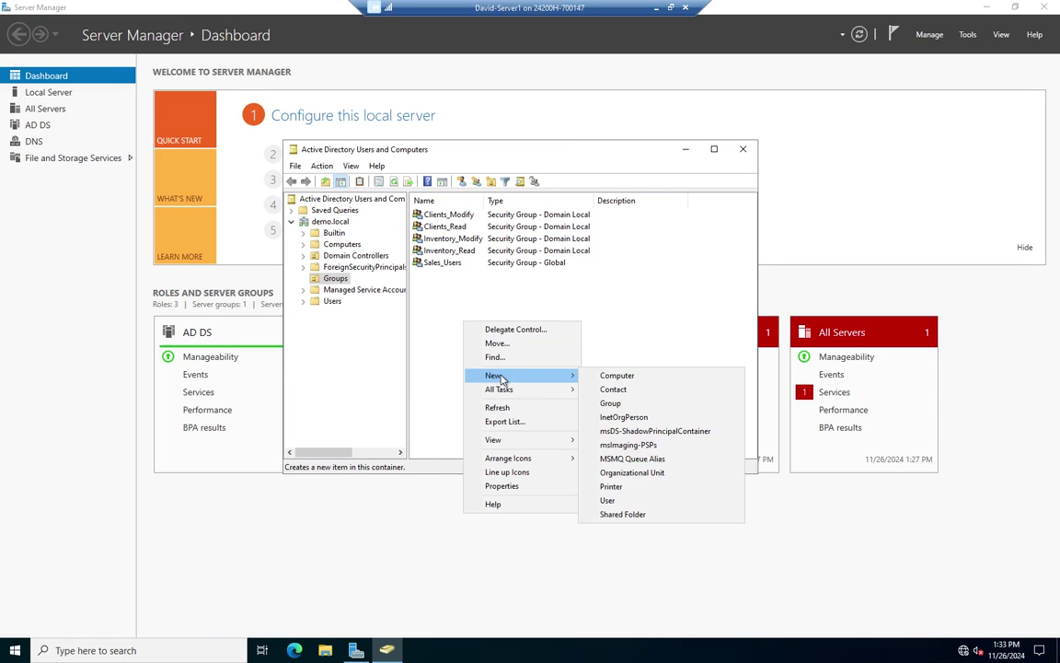
{"action": "left_click", "coordinate": [610, 402]}
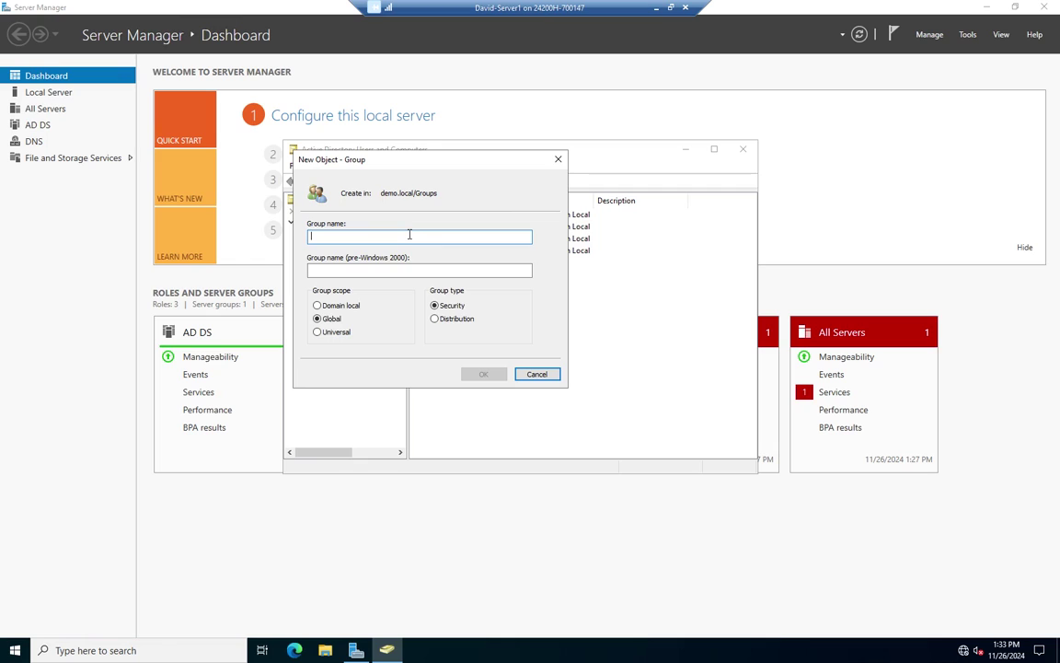
{"action": "type", "text": "Production"}
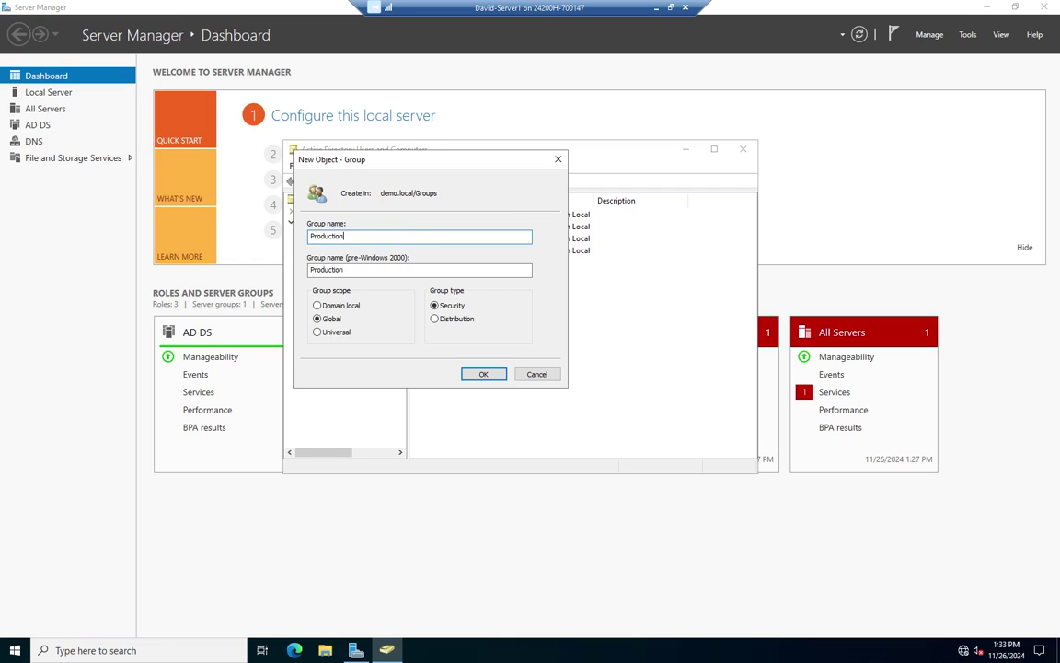
{"action": "type", "text": "_Users"}
{"action": "left_click", "coordinate": [485, 376]}
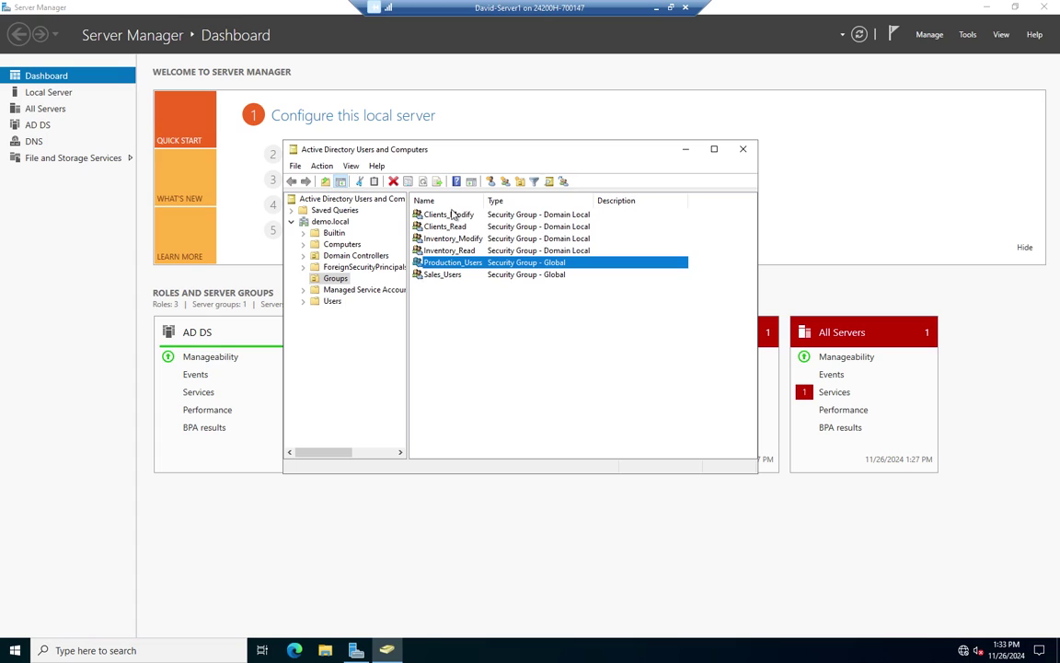
- Make the Sales_Users group a member of the Clients_Modify and Inventory_Read groups and save its properties
{"action": "double_click", "coordinate": [449, 275]}
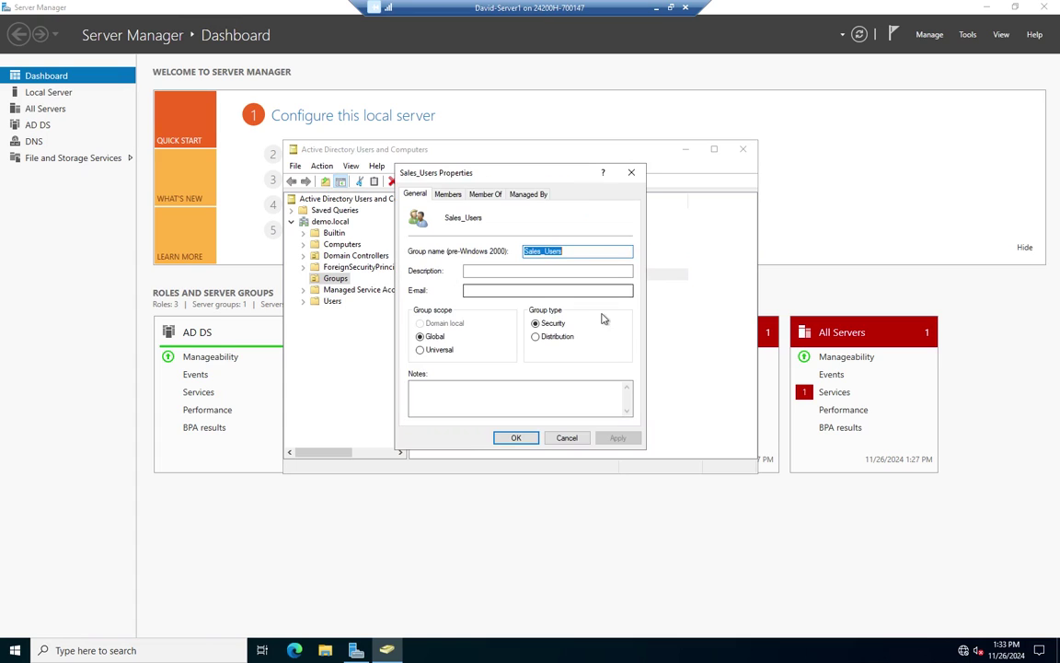
{"action": "left_click", "coordinate": [483, 194]}
{"action": "left_click", "coordinate": [429, 346]}
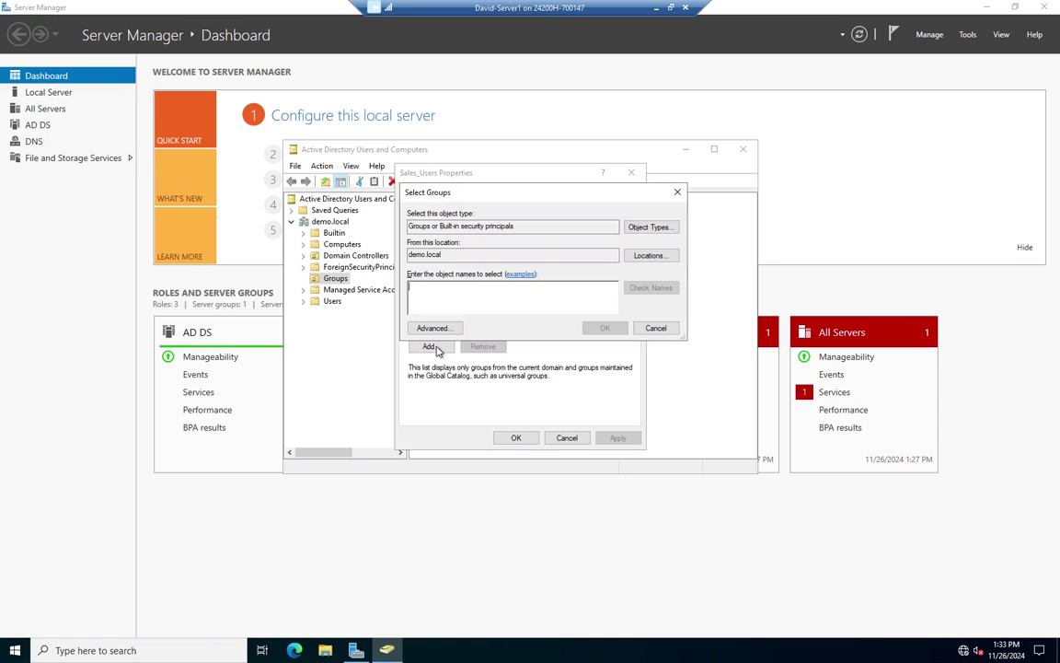
{"action": "type", "text": "clients_read"}
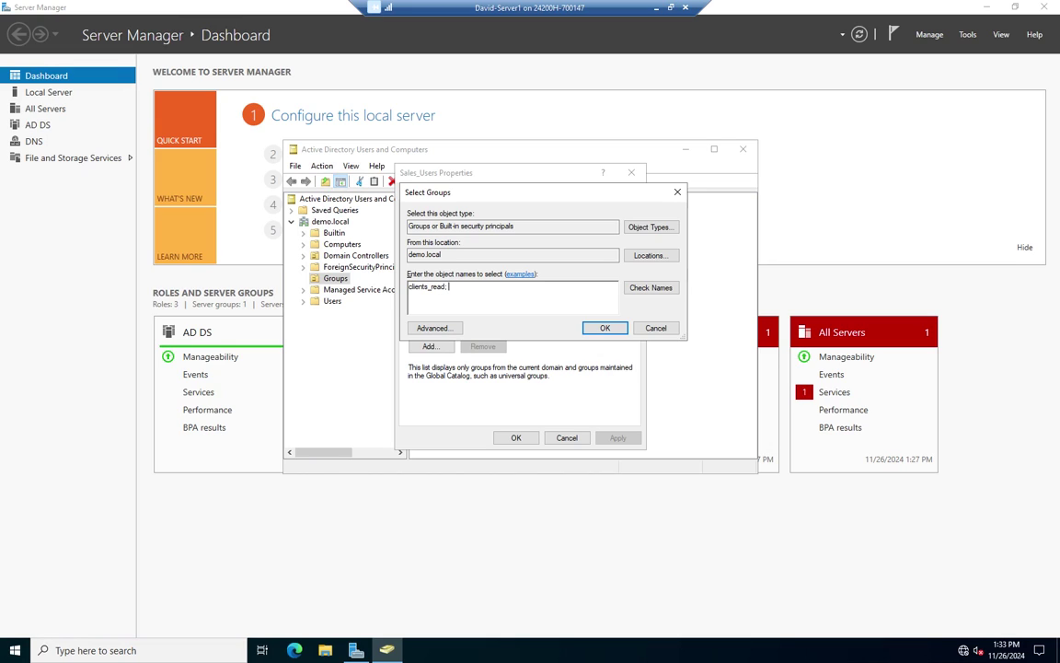
{"action": "type", "text": "tory"}
{"action": "key", "text": "BackSpace"}
{"action": "key", "text": "BackSpace"}
{"action": "key", "text": "BackSpace"}
{"action": "key", "text": "BackSpace"}
{"action": "key", "text": "BackSpace"}
{"action": "key", "text": "BackSpace"}
{"action": "key", "text": "BackSpace"}
{"action": "key", "text": "BackSpace"}
{"action": "key", "text": "BackSpace"}
{"action": "type", "text": "mo"}
{"action": "type", "text": "ventory_rea"}
{"action": "left_click", "coordinate": [650, 288]}
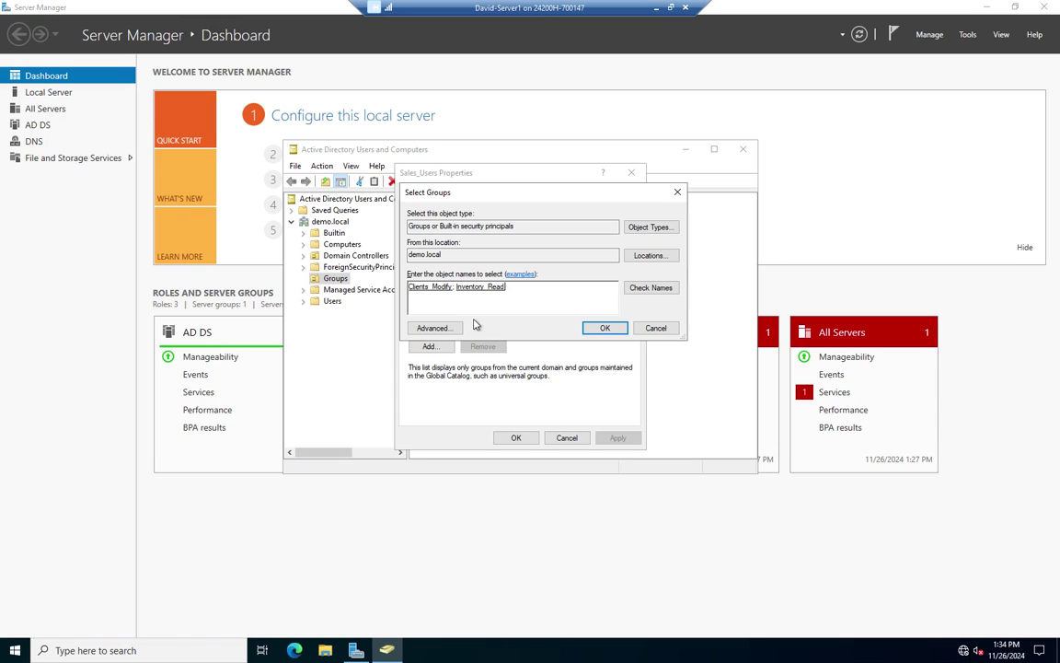
{"action": "left_click", "coordinate": [603, 328]}
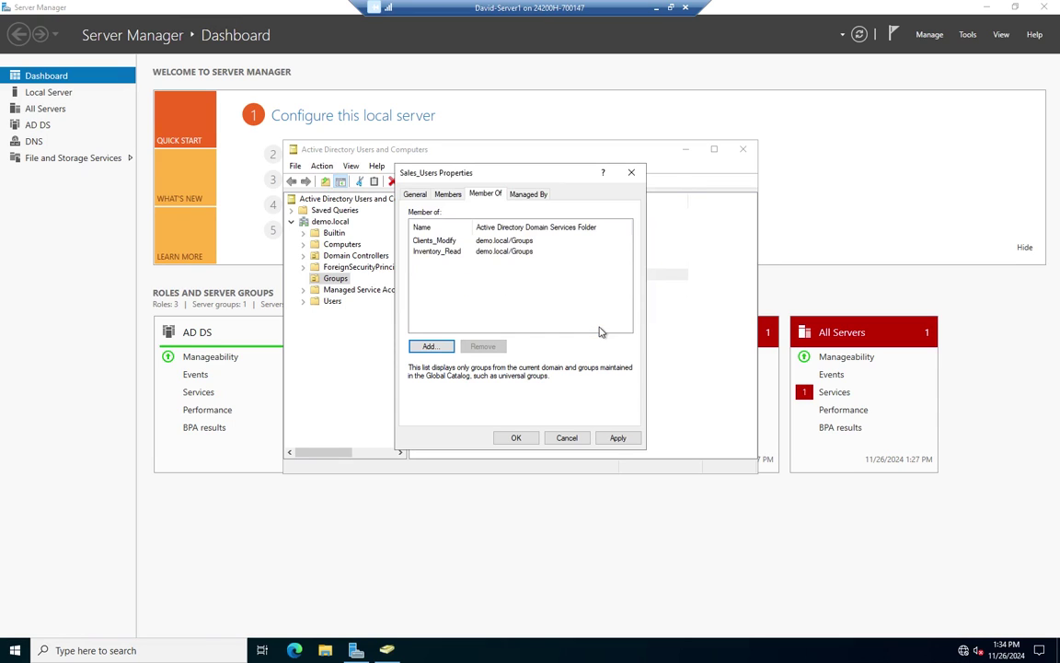
{"action": "left_click", "coordinate": [623, 440]}
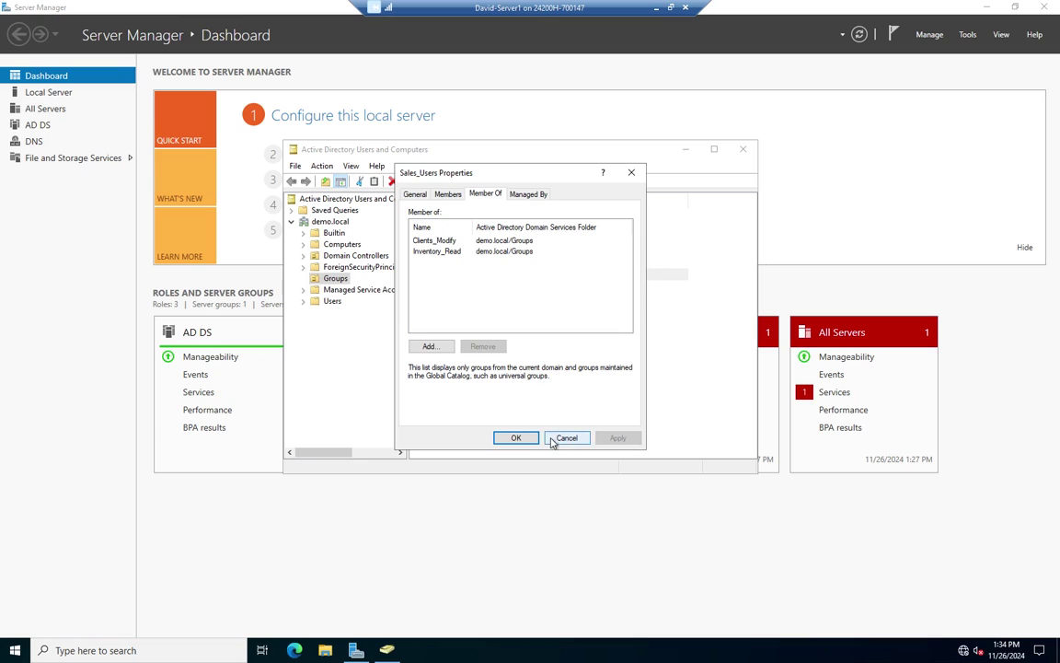
{"action": "left_click", "coordinate": [509, 438]}
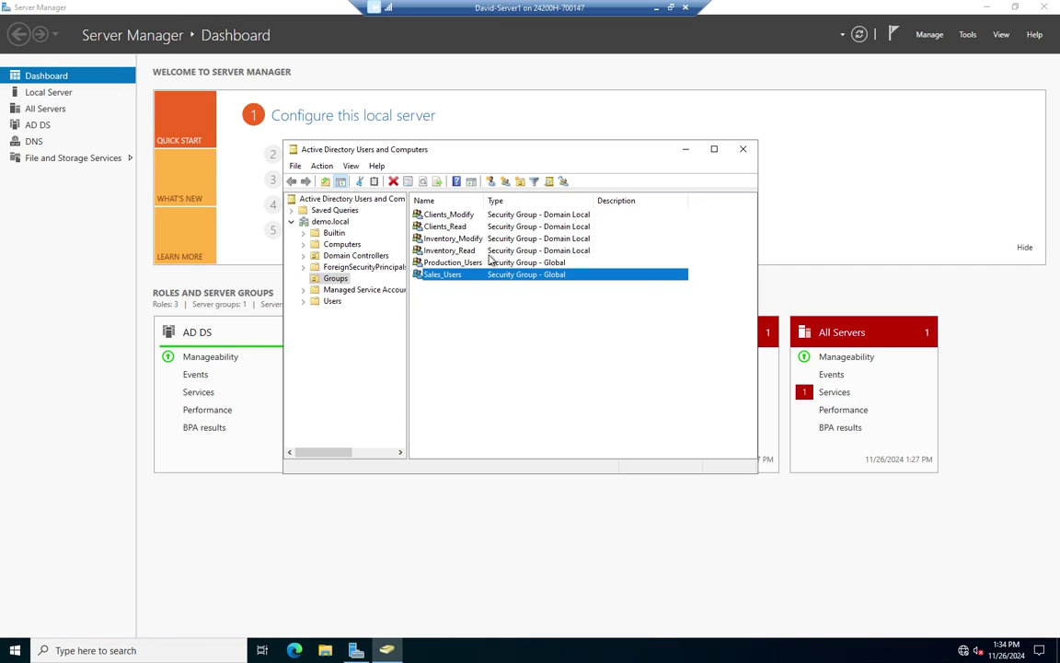
- Try to create another global security group named Production_Users in the Groups container, then dismiss the new group dialog
{"action": "right_click", "coordinate": [475, 314]}
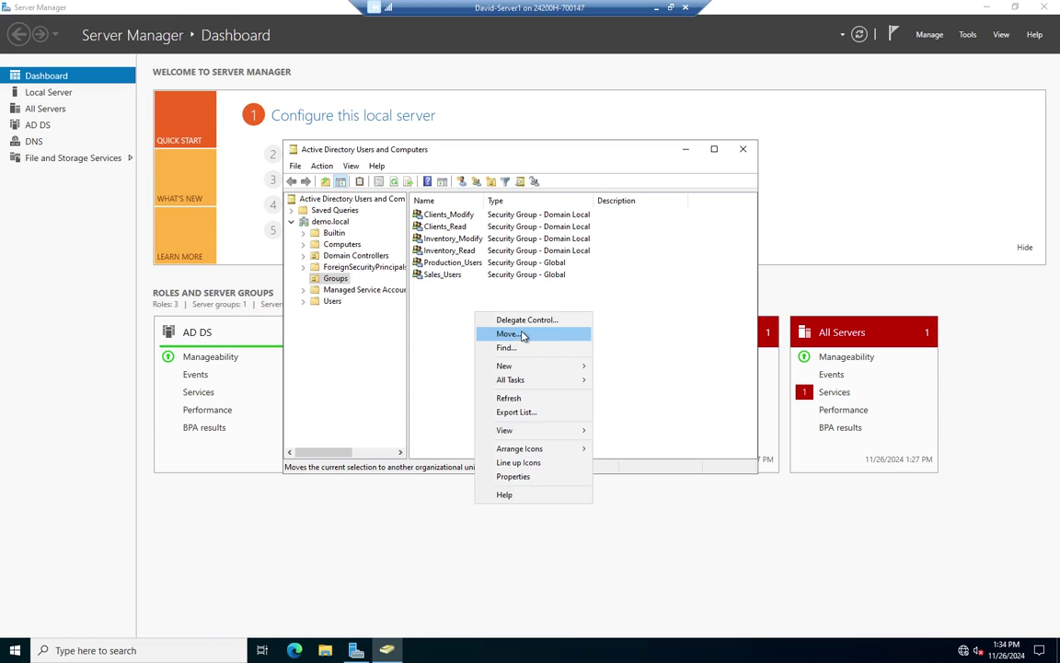
{"action": "mouse_move", "coordinate": [513, 368]}
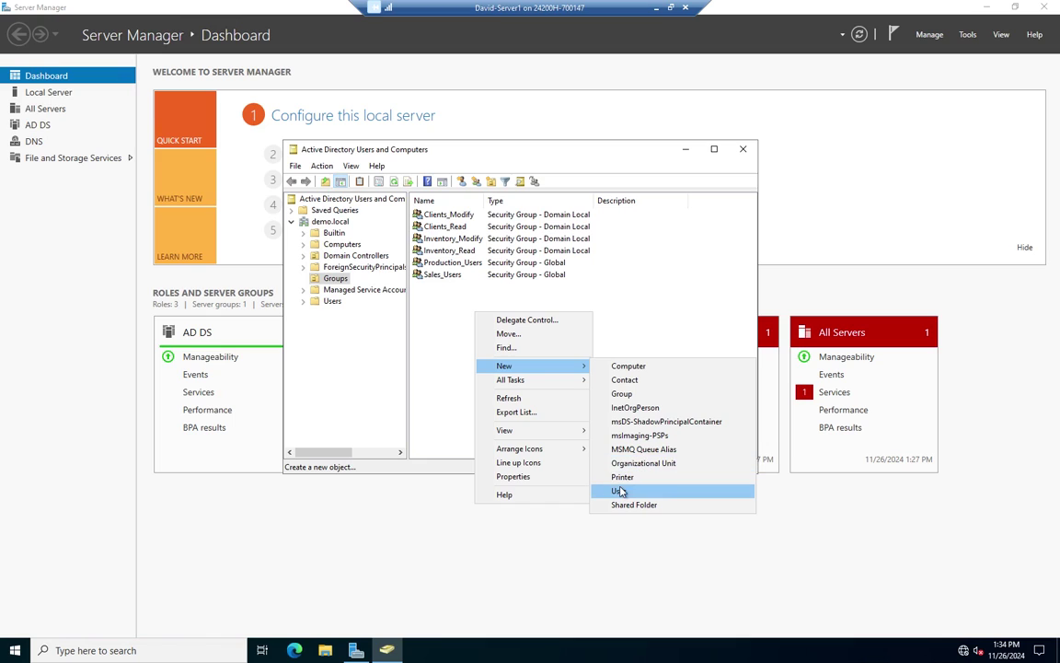
{"action": "left_click", "coordinate": [644, 396]}
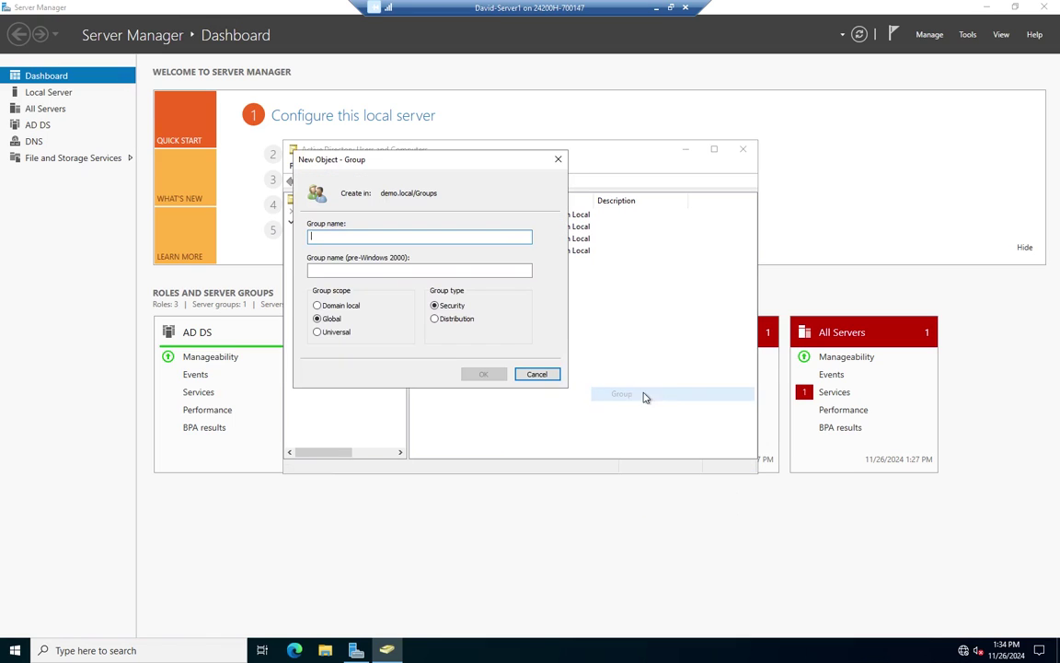
{"action": "type", "text": "Pr"}
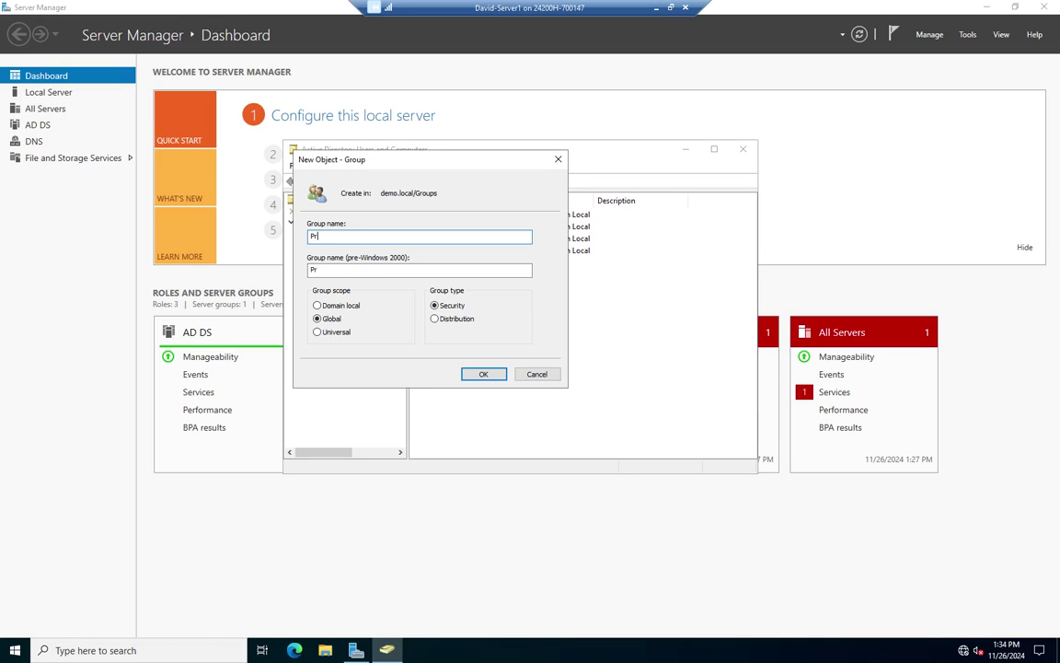
{"action": "type", "text": "oduction_users"}
{"action": "key", "text": "BackSpace"}
{"action": "key", "text": "BackSpace"}
{"action": "key", "text": "BackSpace"}
{"action": "key", "text": "BackSpace"}
{"action": "key", "text": "BackSpace"}
{"action": "key", "text": "BackSpace"}
{"action": "type", "text": "_Users"}
{"action": "left_click", "coordinate": [483, 374]}
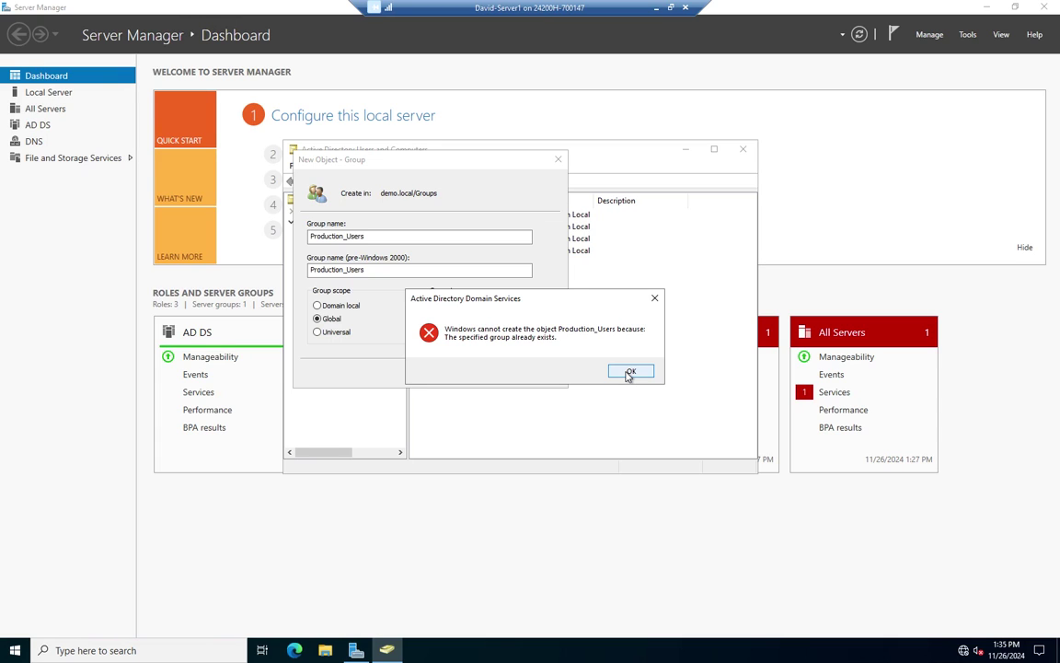
{"action": "left_click", "coordinate": [629, 375]}
{"action": "left_click", "coordinate": [539, 374]}
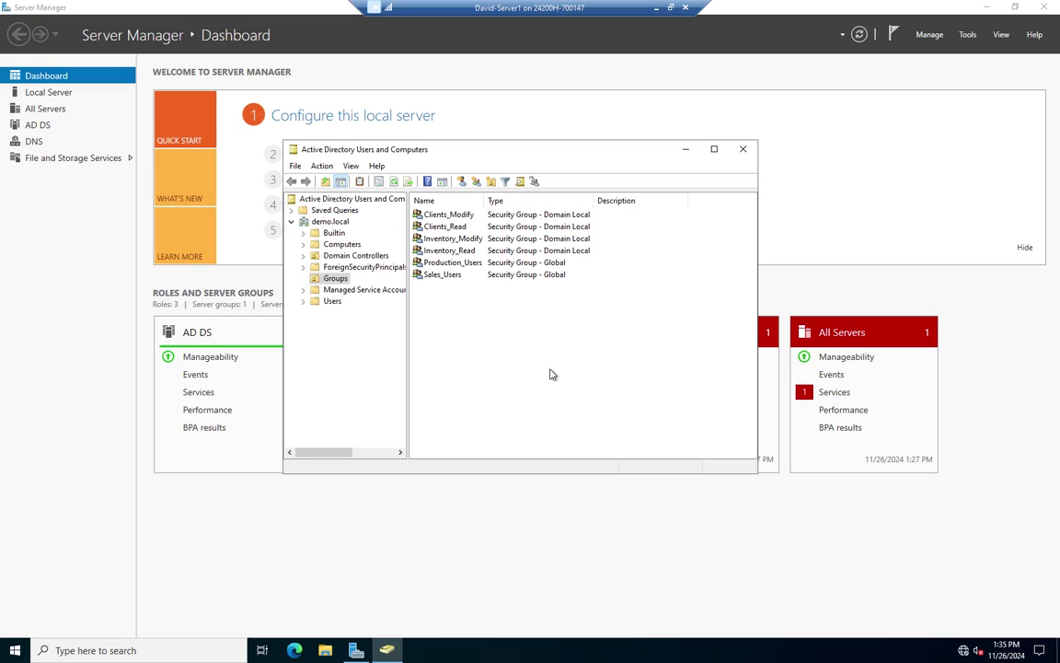
{"action": "double_click", "coordinate": [441, 263]}
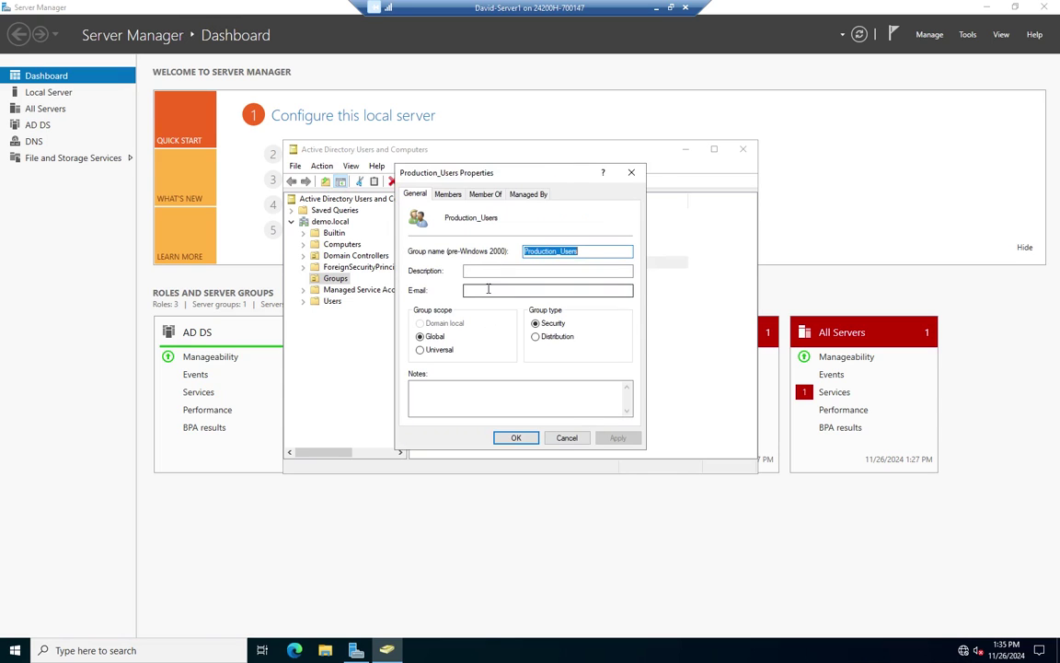
{"action": "left_click", "coordinate": [448, 193]}
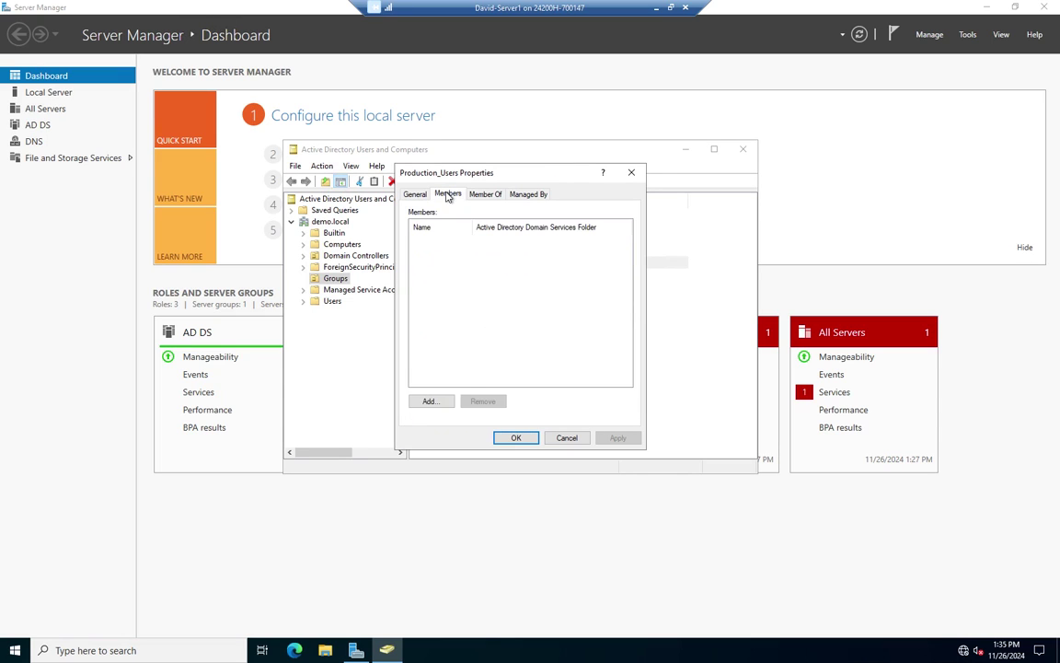
{"action": "left_click", "coordinate": [567, 438]}
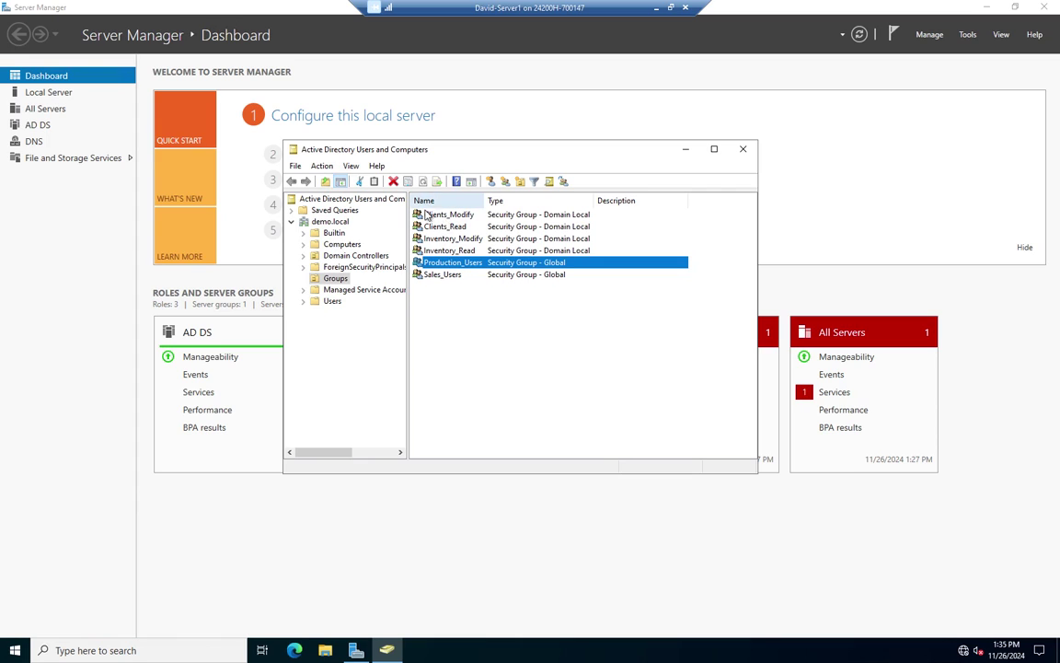
- Make the Production_Users group a member of the Inventory_Modify group and save its properties
{"action": "double_click", "coordinate": [475, 264]}
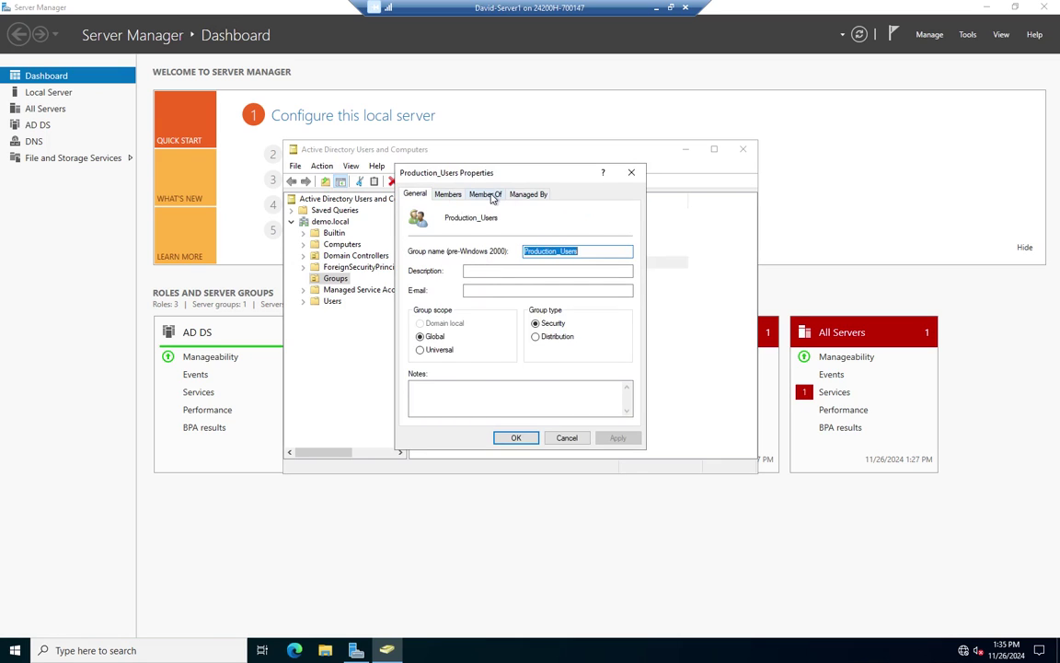
{"action": "left_click", "coordinate": [491, 196]}
{"action": "left_click", "coordinate": [436, 346]}
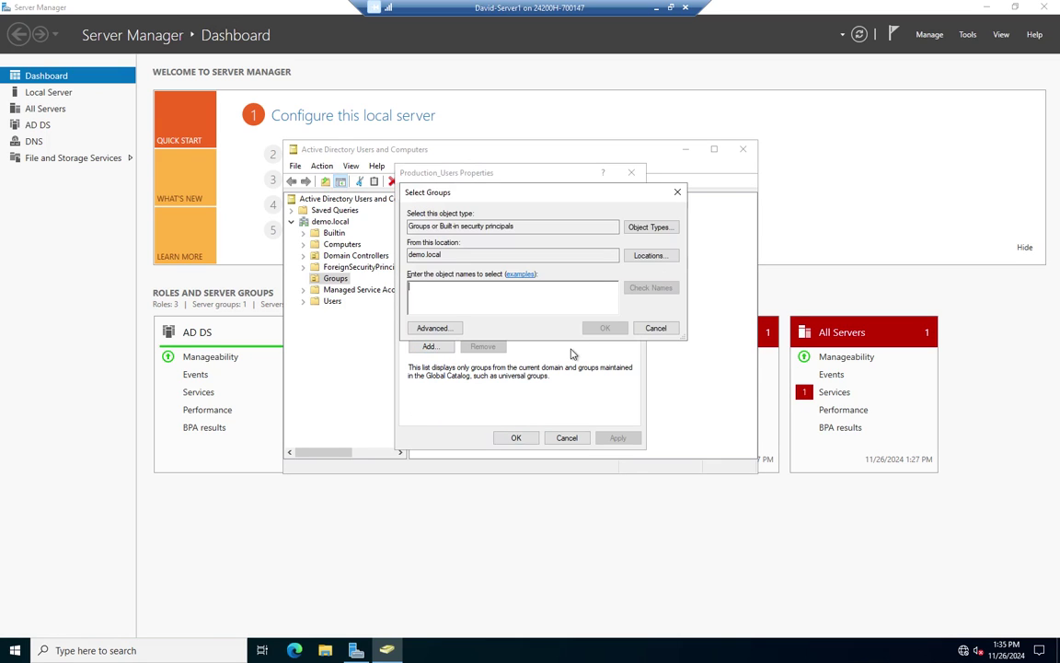
{"action": "type", "text": "inventoru"}
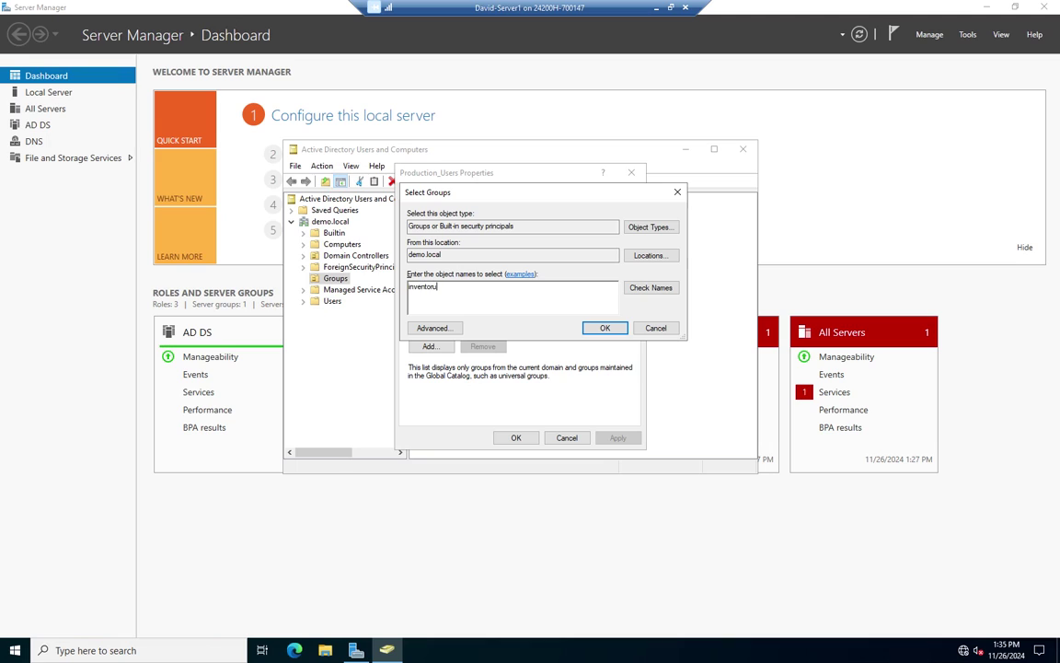
{"action": "key", "text": "BackSpace"}
{"action": "type", "text": "y_modify"}
{"action": "left_click", "coordinate": [669, 289]}
{"action": "left_click", "coordinate": [605, 329]}
{"action": "left_click", "coordinate": [617, 438]}
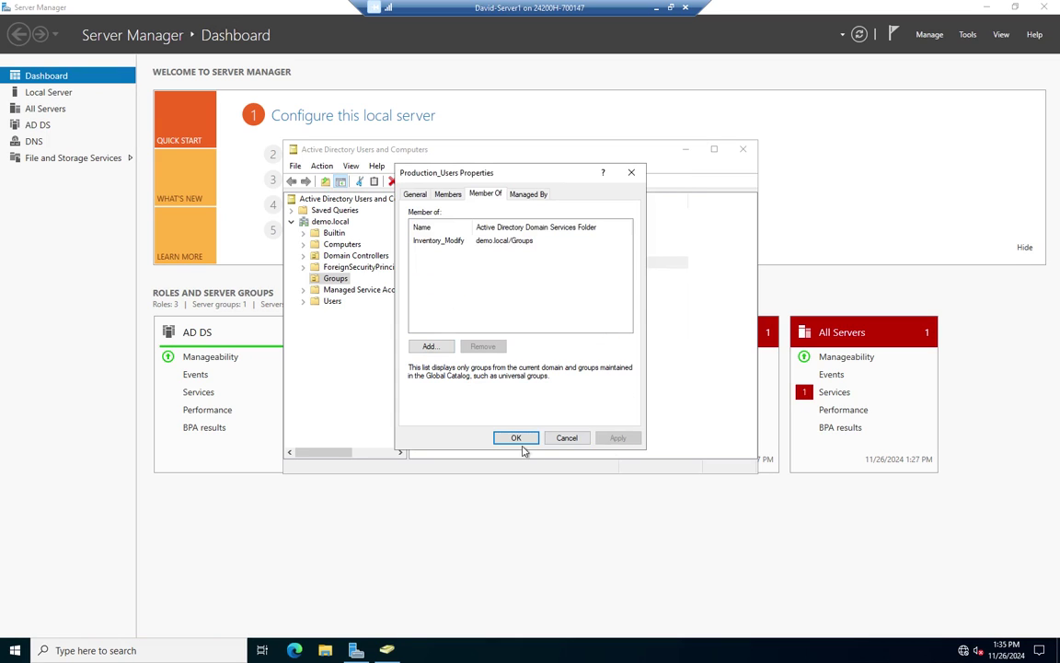
{"action": "left_click", "coordinate": [516, 438]}
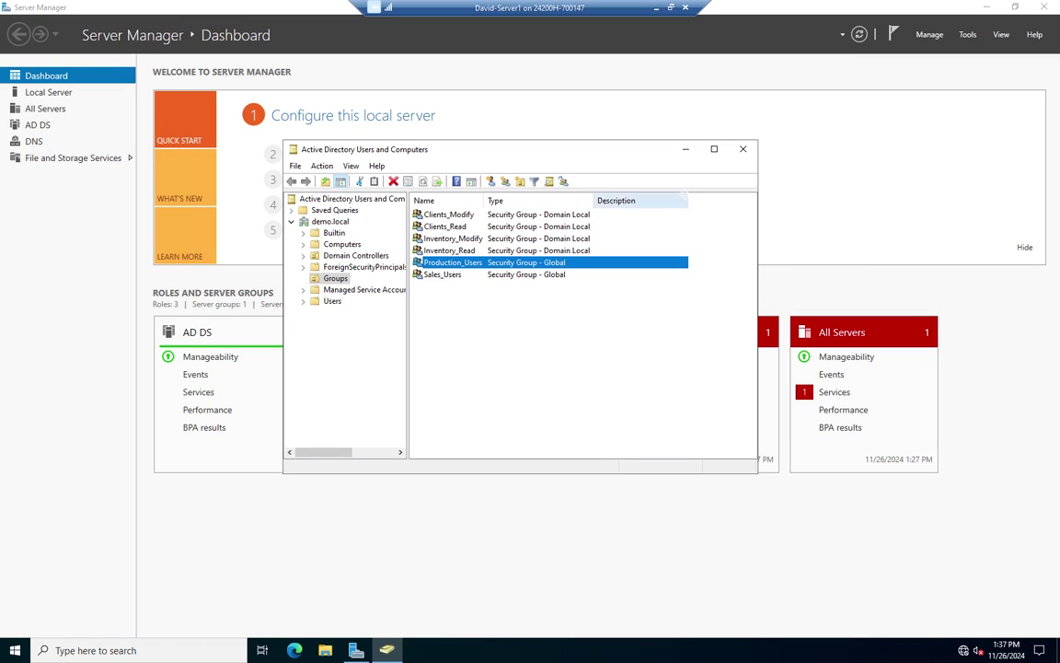
- Close Active Directory Users and Computers and open the Shared folder on Local Disk (C:) in File Explorer
{"action": "left_click", "coordinate": [741, 152]}
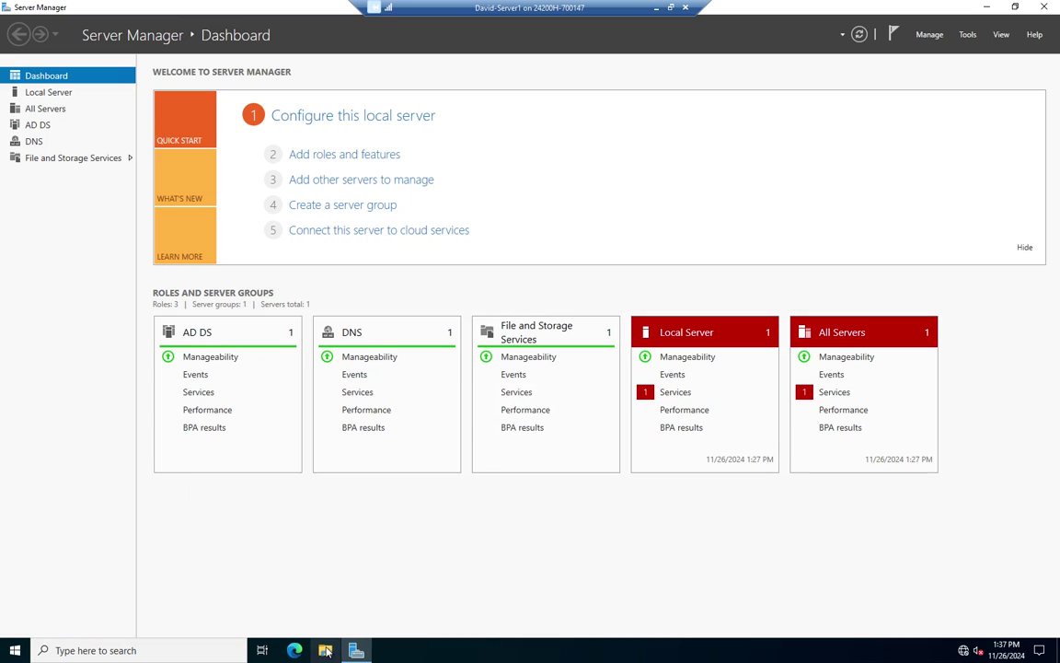
{"action": "key", "text": "super+e"}
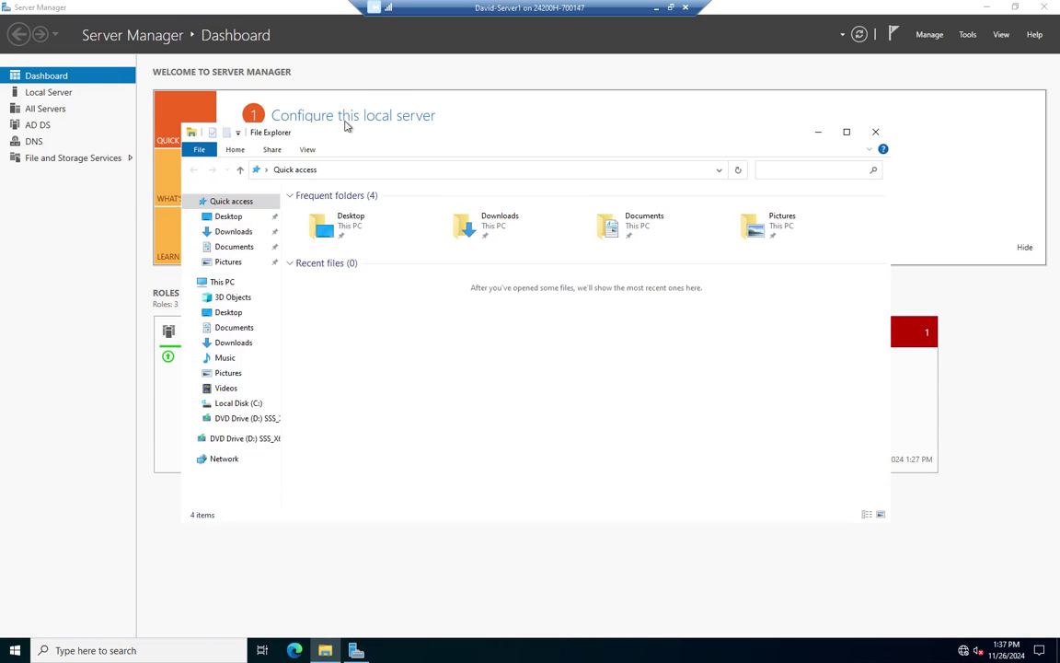
{"action": "left_click", "coordinate": [238, 403]}
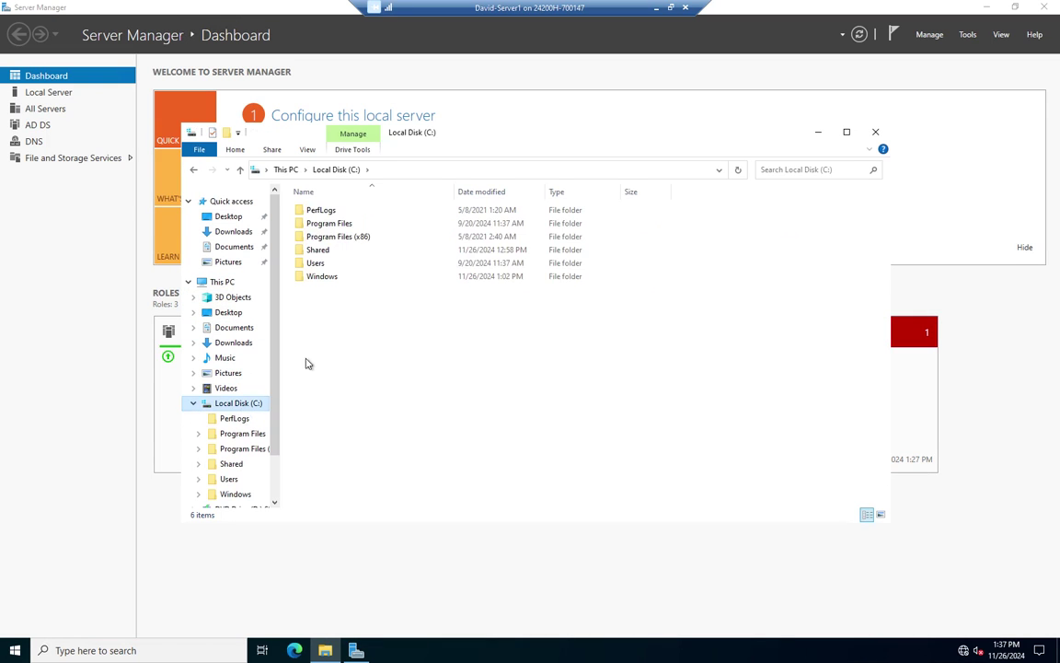
{"action": "double_click", "coordinate": [315, 244]}
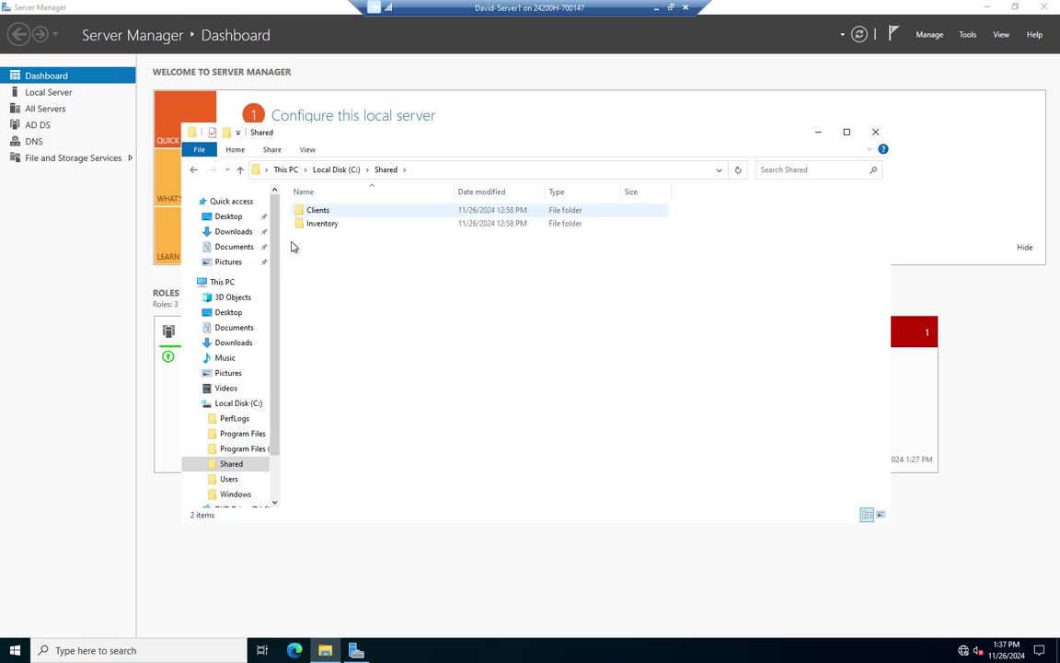